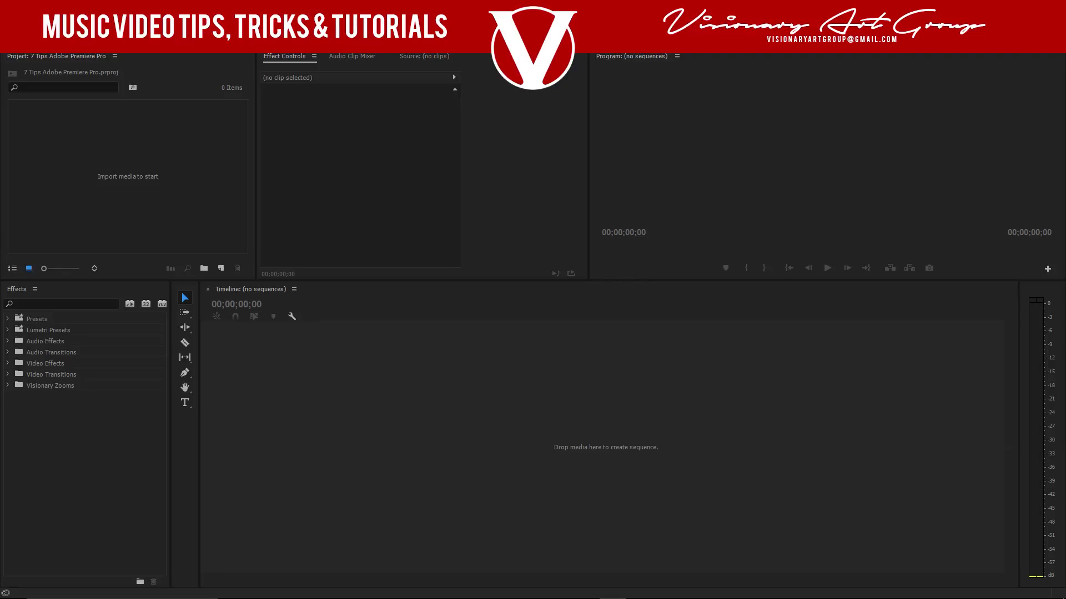
Import the clip C0053.MP4 into the project via File > Import.
{"action": "left_click", "coordinate": [10, 22]}
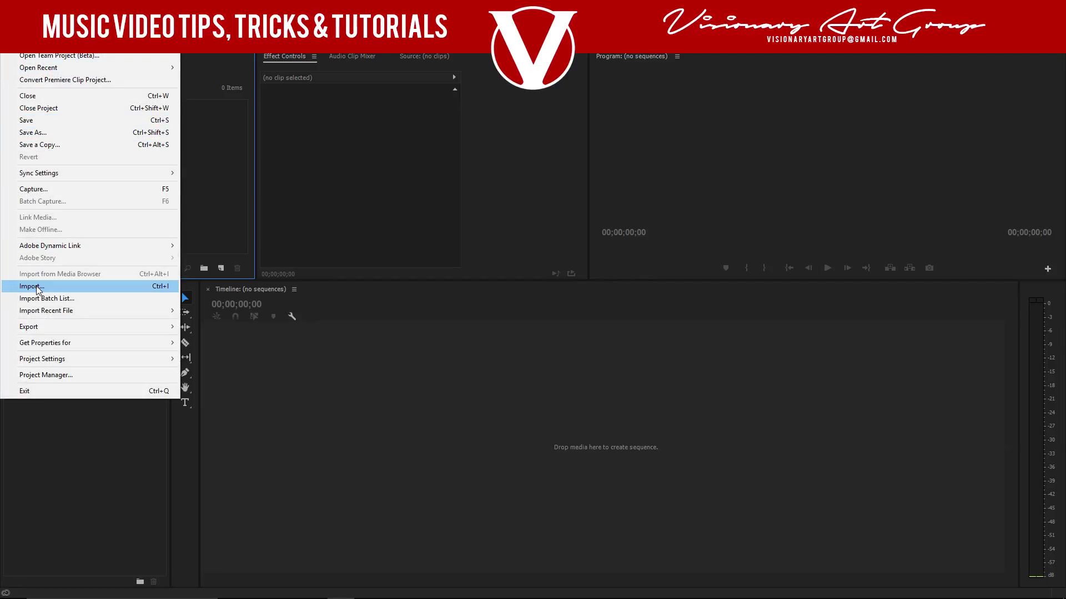
{"action": "left_click", "coordinate": [167, 289]}
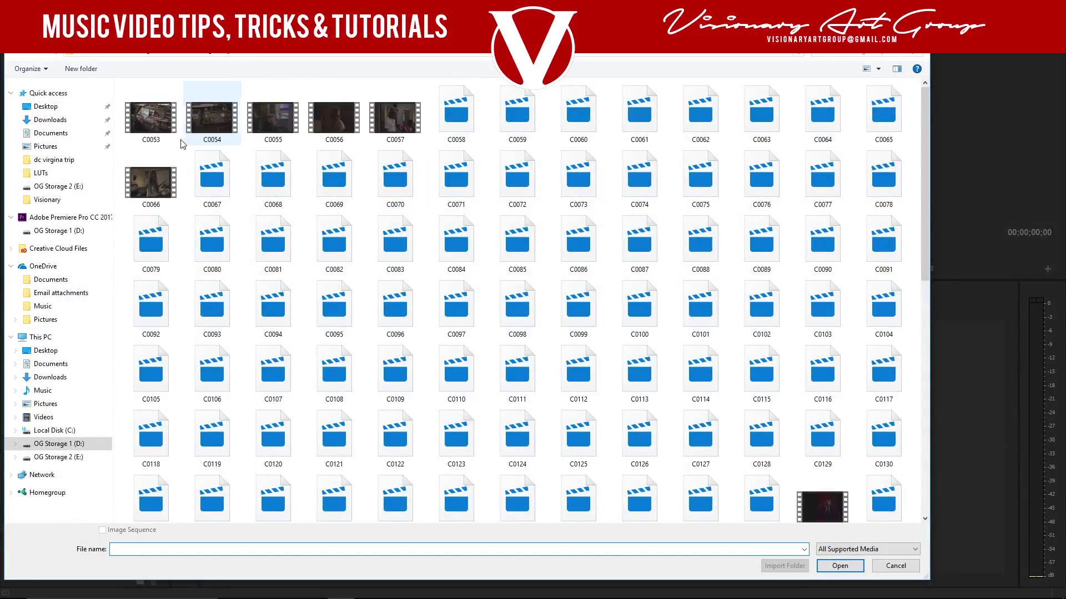
{"action": "double_click", "coordinate": [155, 126]}
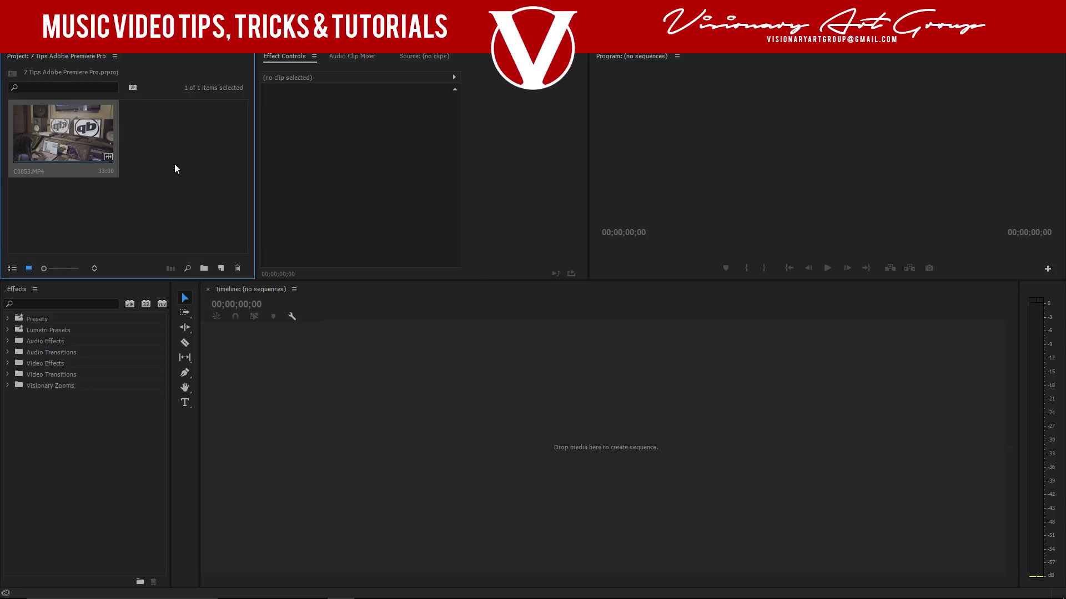
Import the clip C0070.MP4 into the project as well.
{"action": "left_click", "coordinate": [11, 22]}
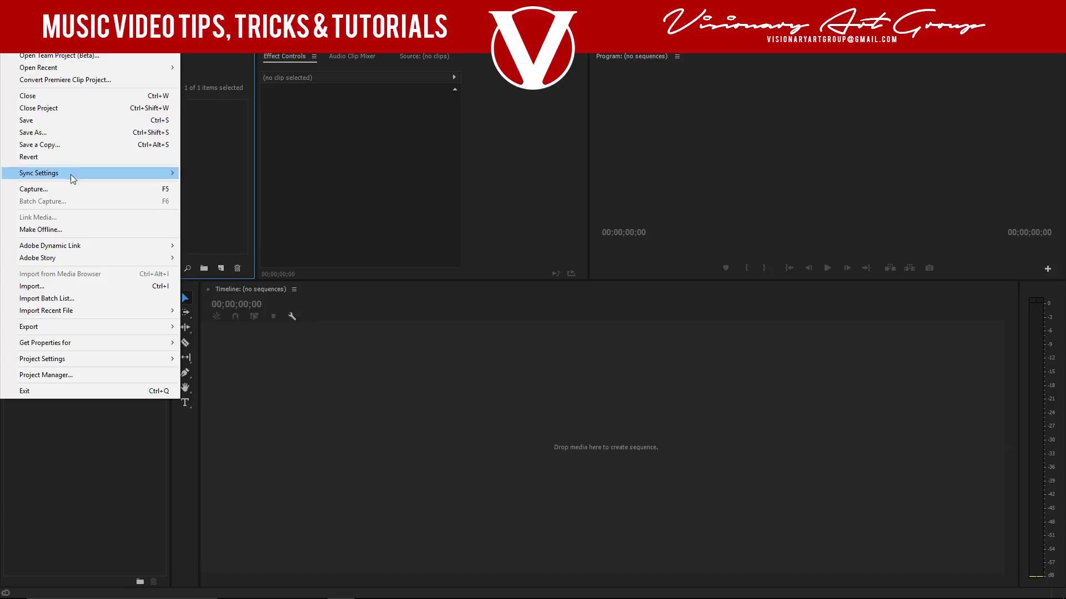
{"action": "left_click", "coordinate": [49, 287]}
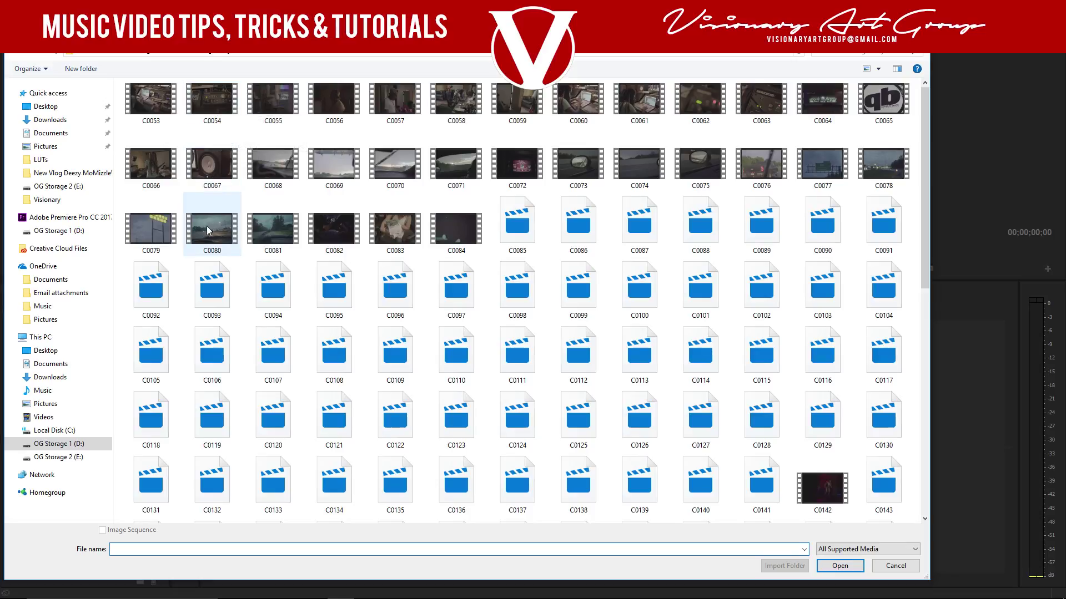
{"action": "left_click", "coordinate": [384, 165]}
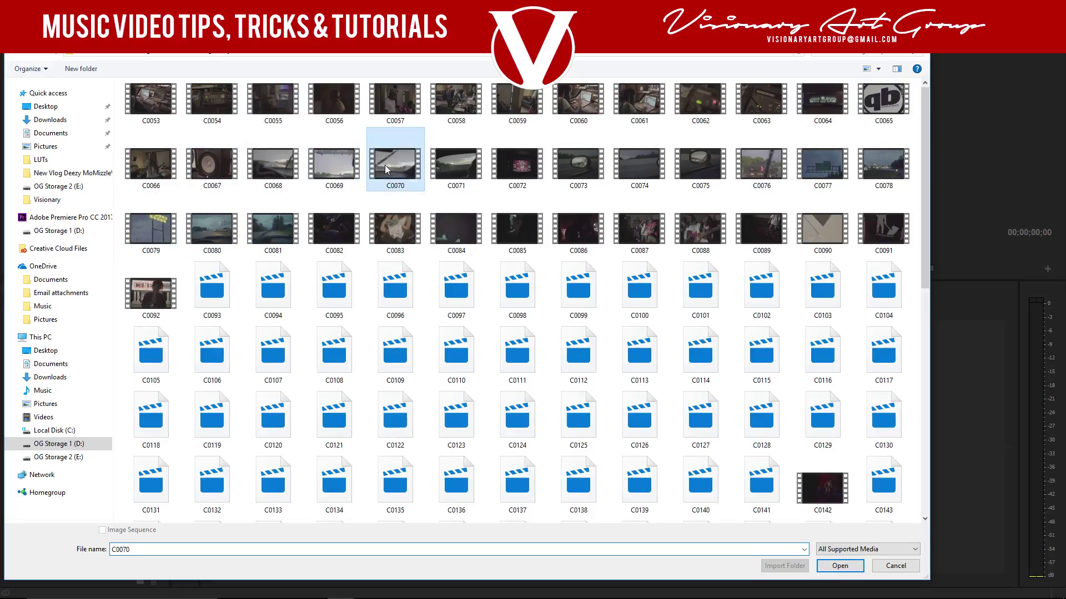
{"action": "left_click", "coordinate": [832, 570]}
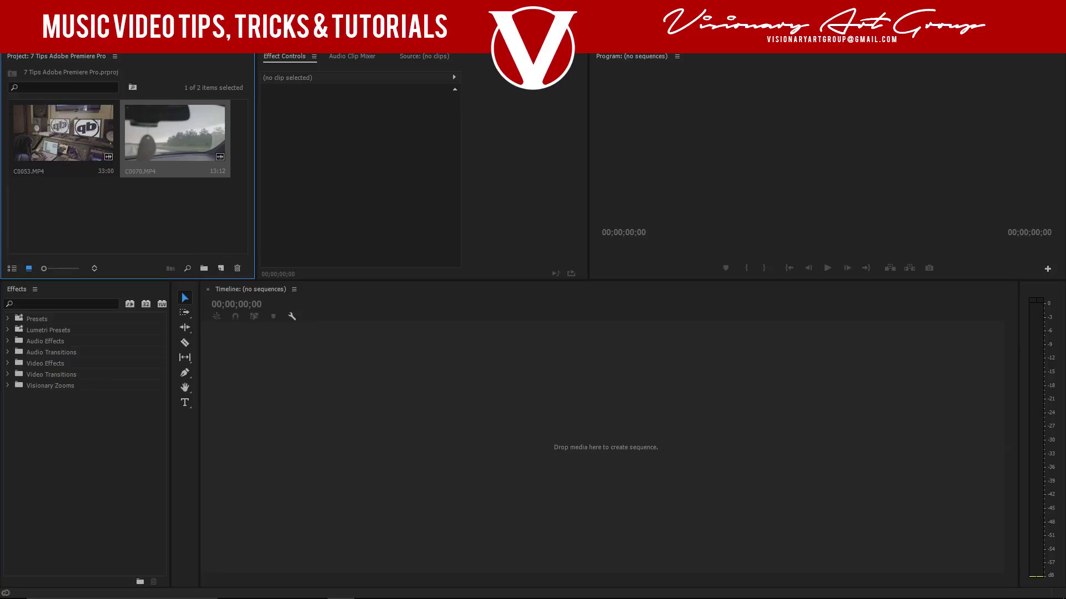
Import the music MP3 from the Downloads folder into the project.
{"action": "key", "text": "alt+f"}
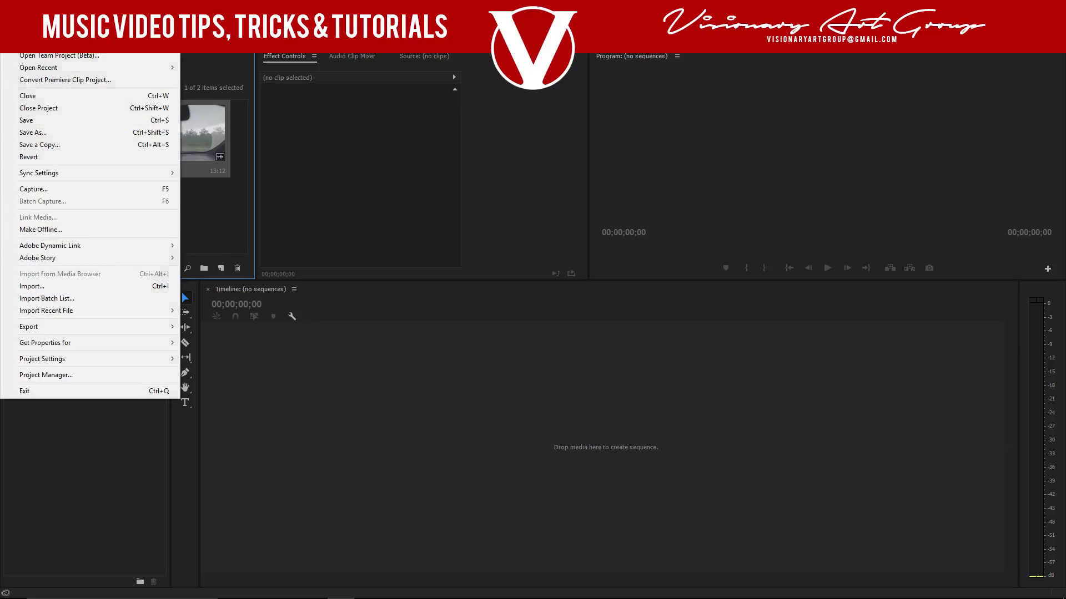
{"action": "left_click", "coordinate": [88, 288]}
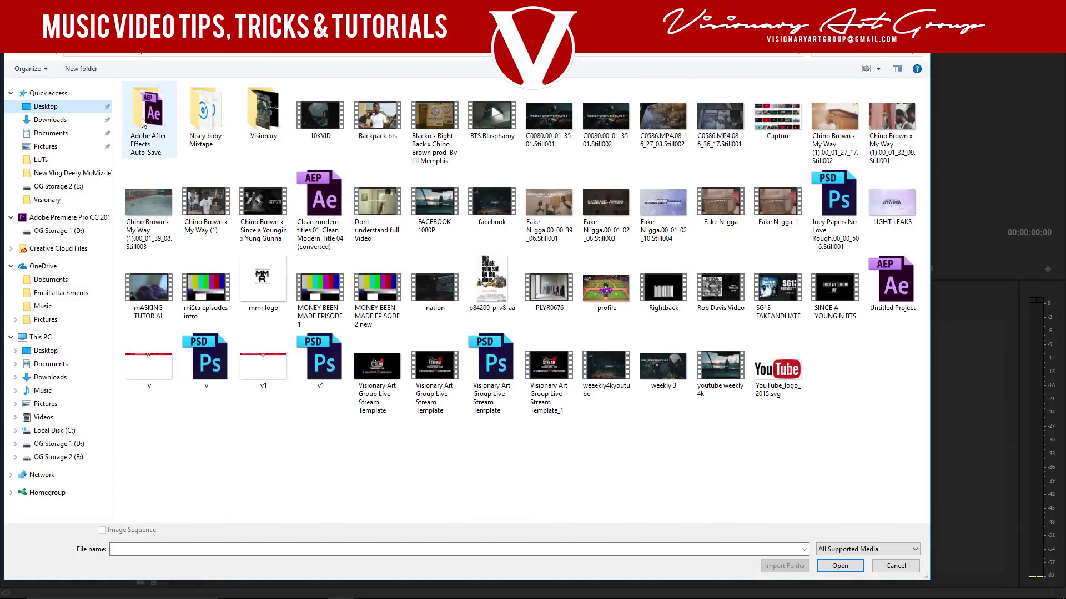
{"action": "left_click", "coordinate": [64, 123]}
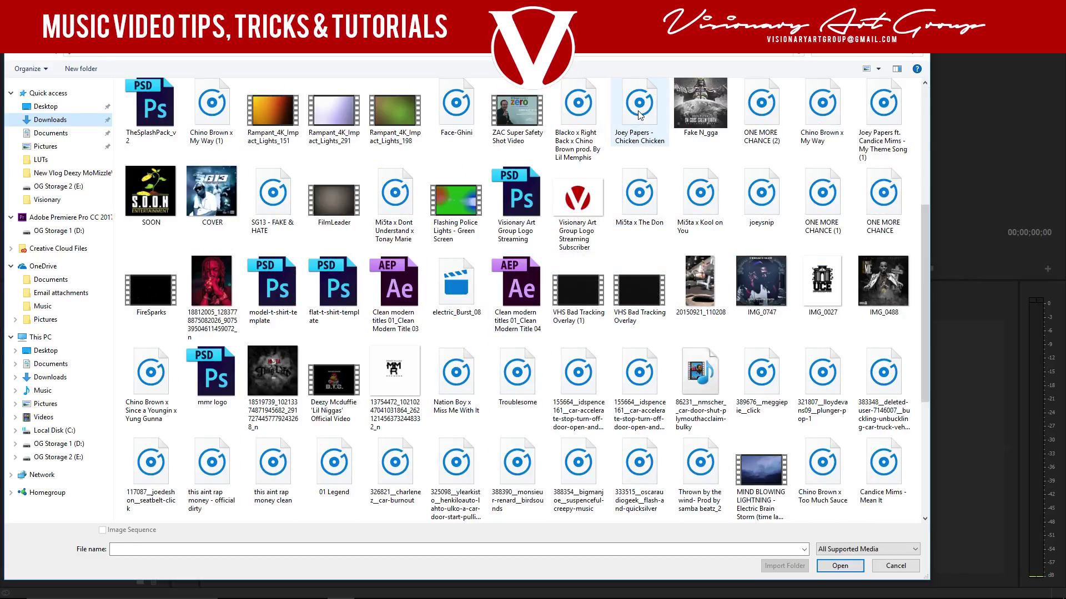
{"action": "double_click", "coordinate": [580, 117]}
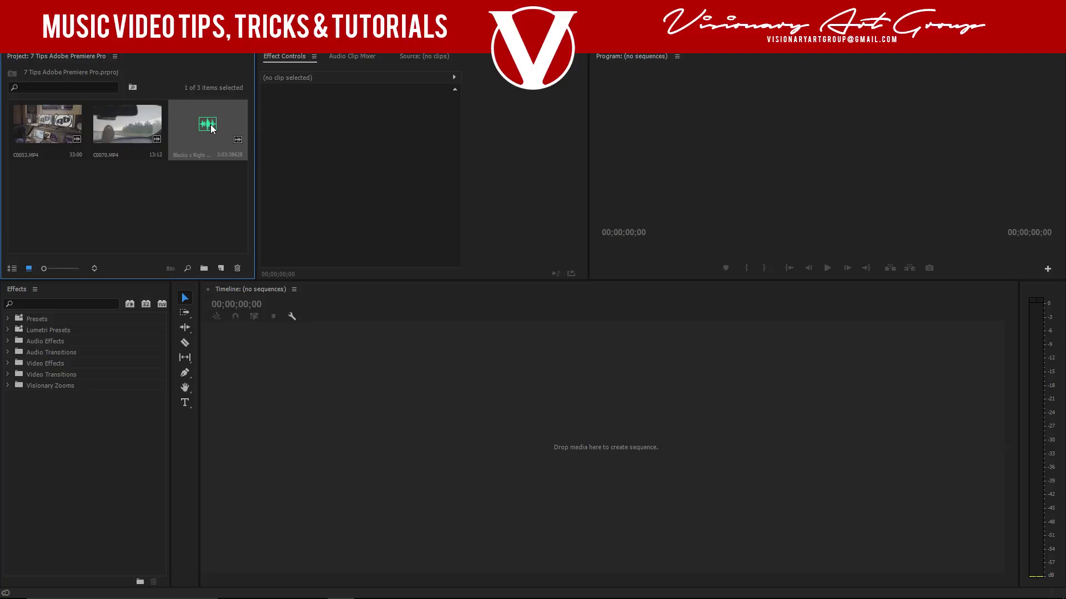
Select the imported music clip, check its context menu, then deselect it.
{"action": "left_click", "coordinate": [194, 172]}
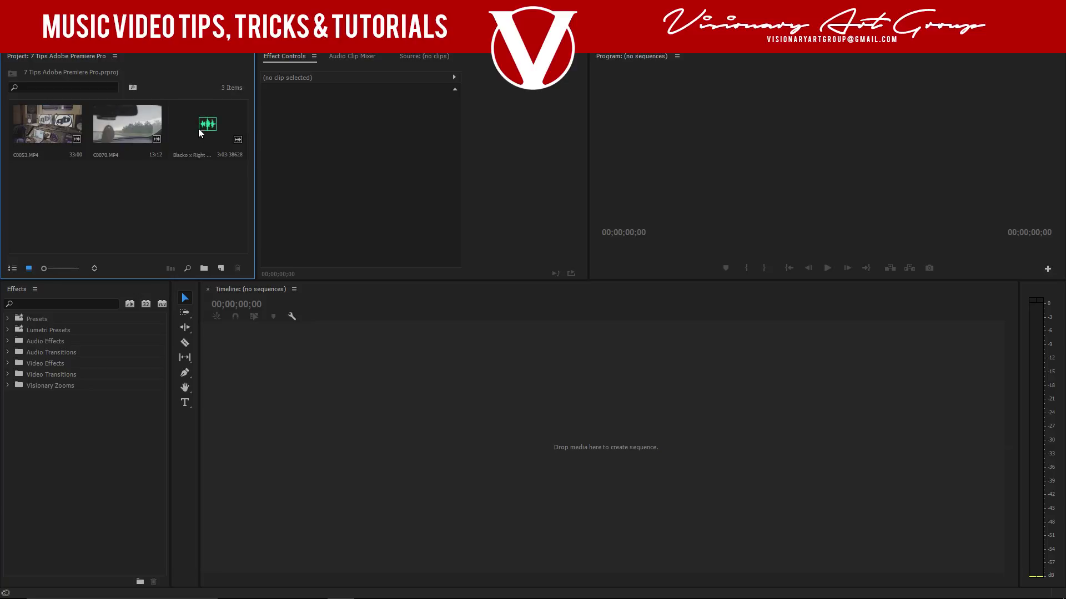
{"action": "left_click", "coordinate": [199, 127]}
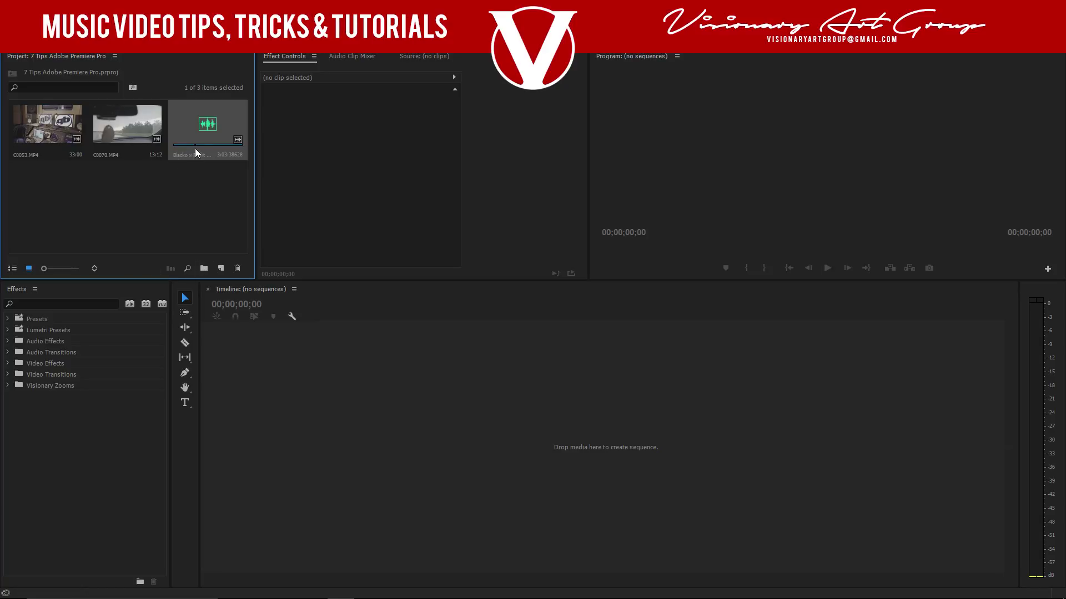
{"action": "right_click", "coordinate": [199, 133]}
{"action": "left_click", "coordinate": [168, 221]}
{"action": "left_click", "coordinate": [198, 149]}
{"action": "left_click", "coordinate": [198, 177]}
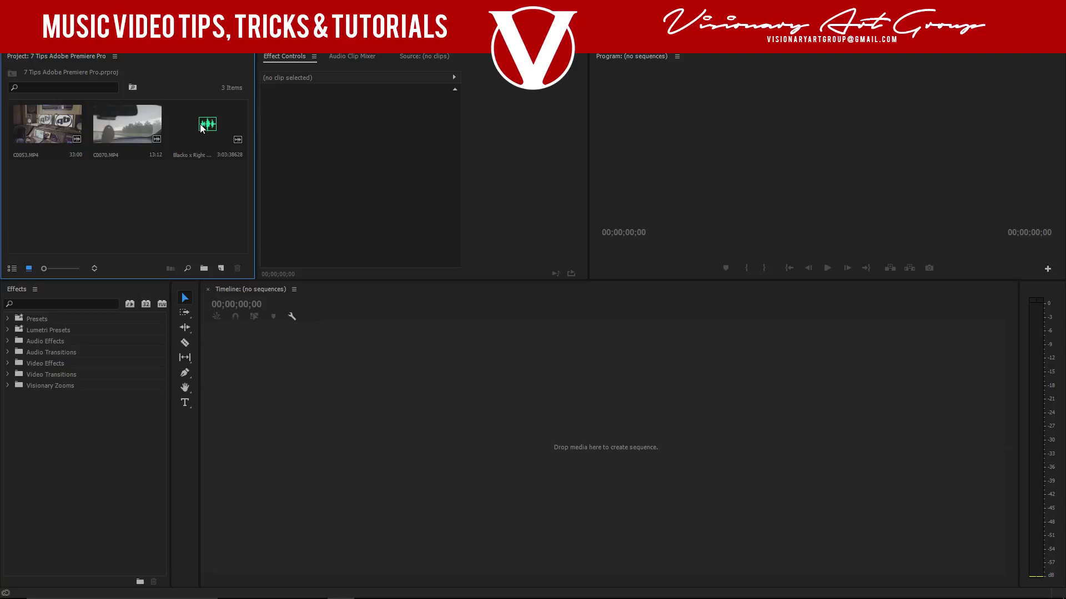
Drag C0070.MP4 onto the empty timeline to create a sequence named C0070.
{"action": "right_click", "coordinate": [107, 140]}
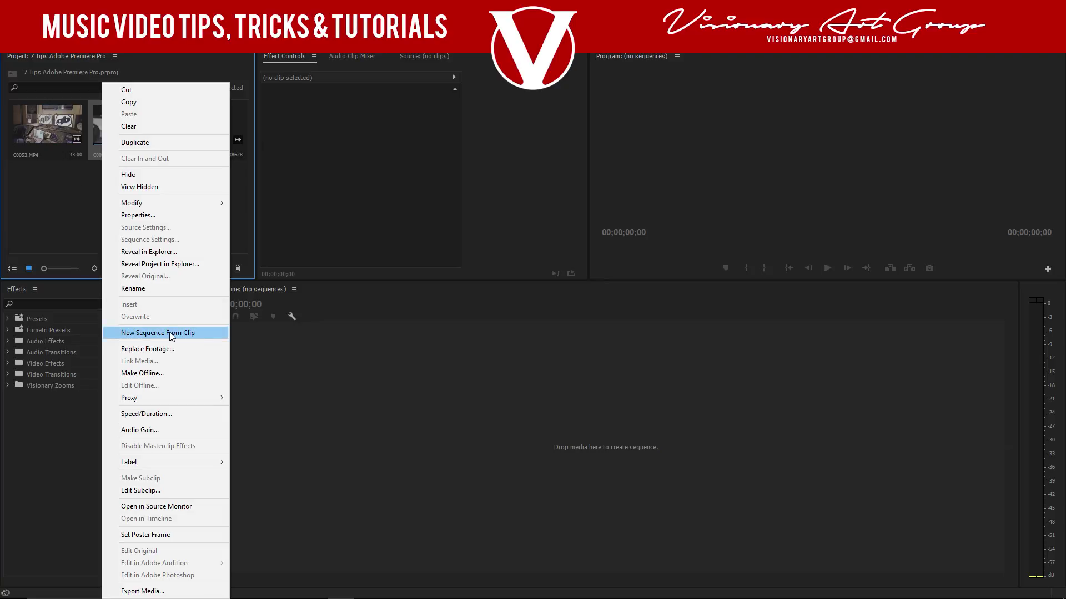
{"action": "left_click", "coordinate": [48, 212]}
{"action": "left_click_drag", "start_coordinate": [150, 130], "coordinate": [159, 172]}
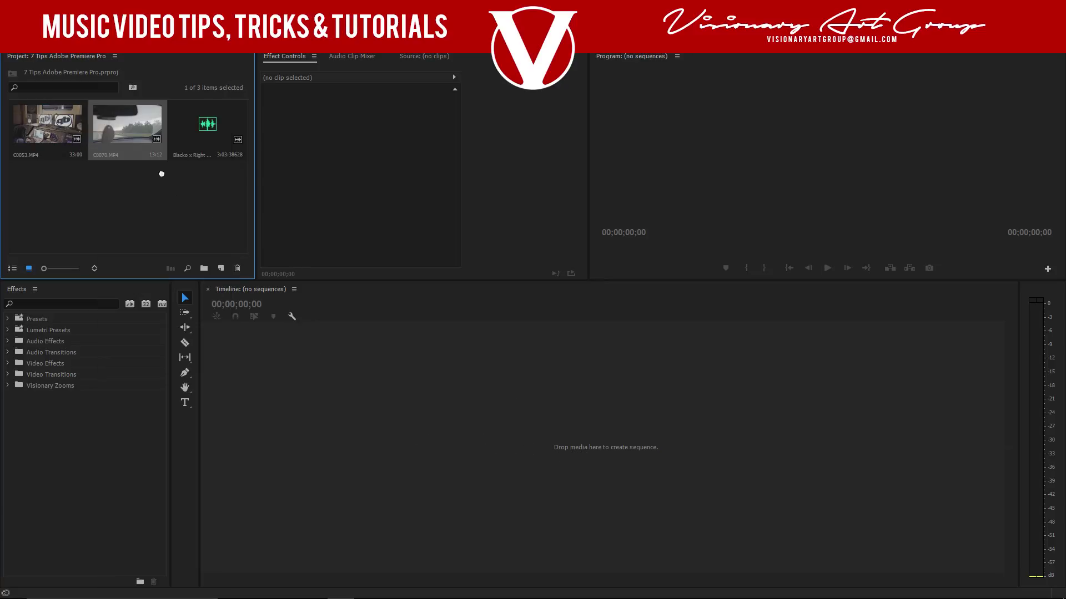
{"action": "left_click", "coordinate": [135, 185]}
{"action": "left_click", "coordinate": [123, 133]}
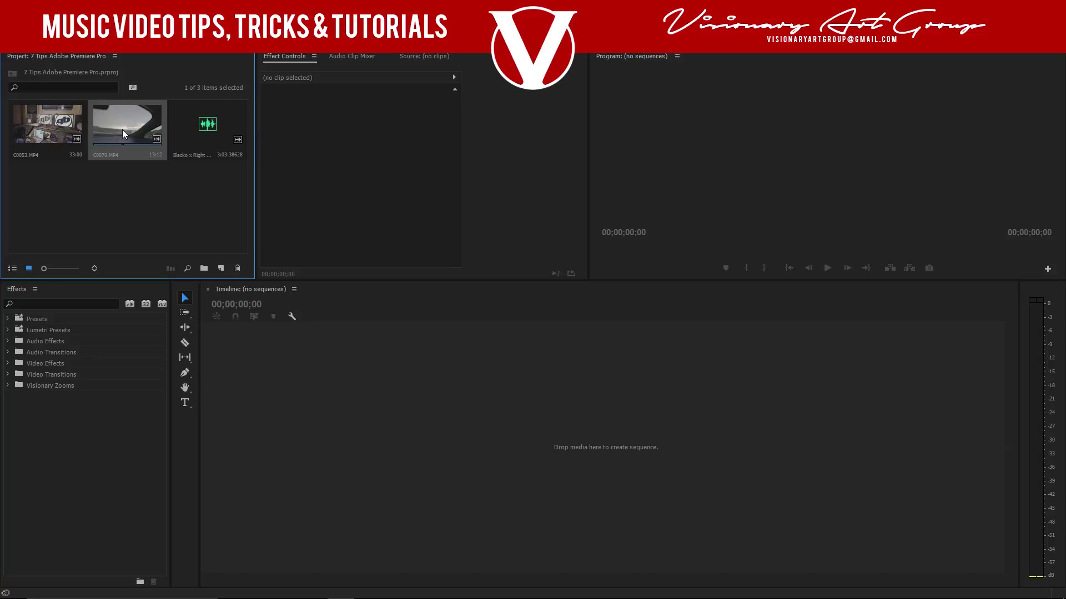
{"action": "left_click_drag", "start_coordinate": [124, 134], "coordinate": [150, 183]}
{"action": "left_click", "coordinate": [175, 219]}
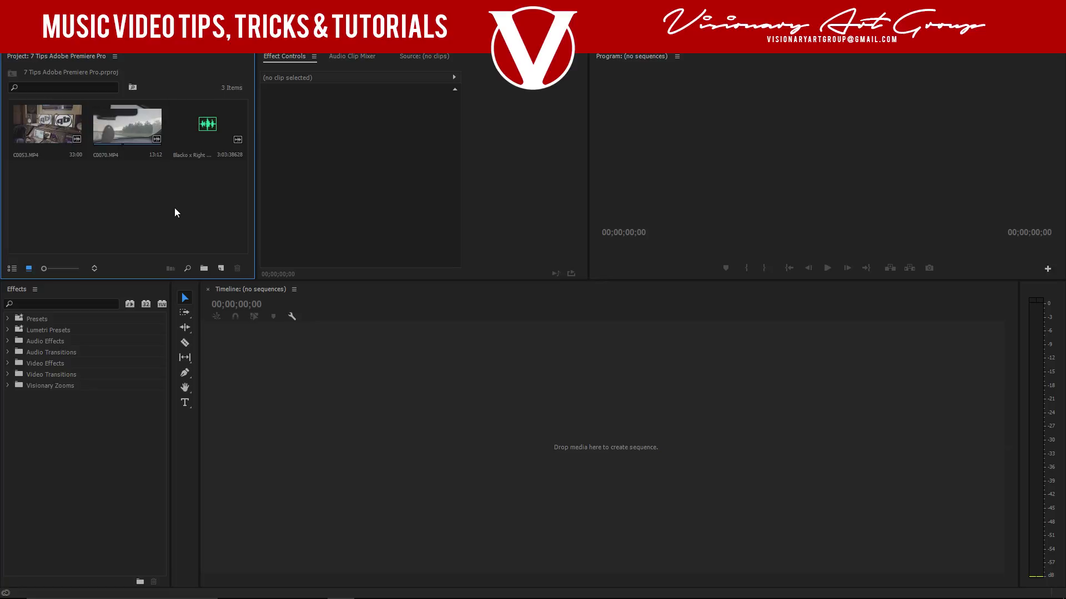
{"action": "left_click", "coordinate": [128, 132]}
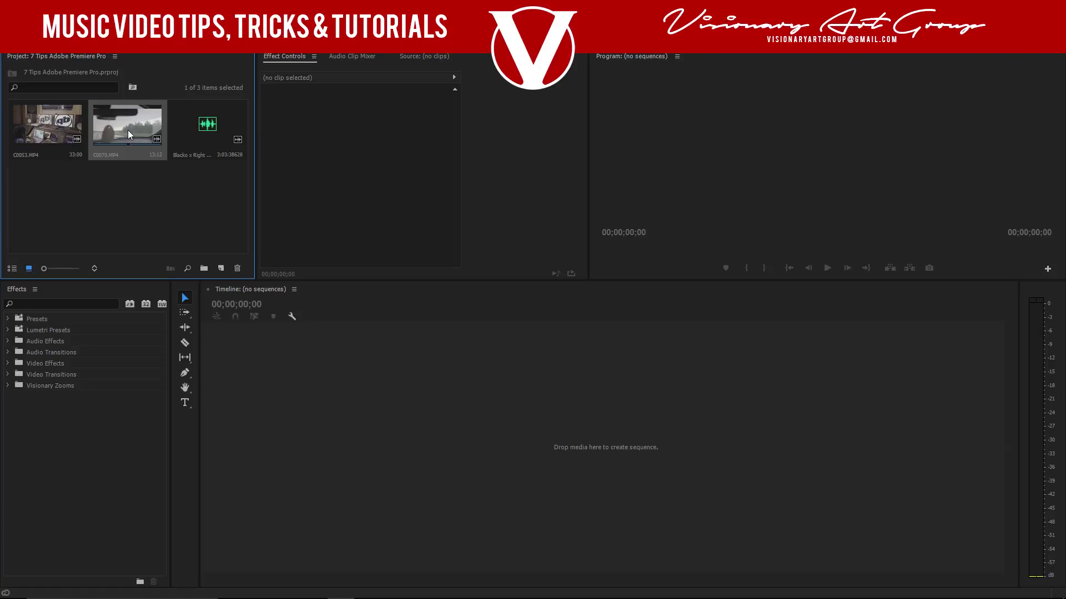
{"action": "left_click_drag", "start_coordinate": [128, 133], "coordinate": [566, 408]}
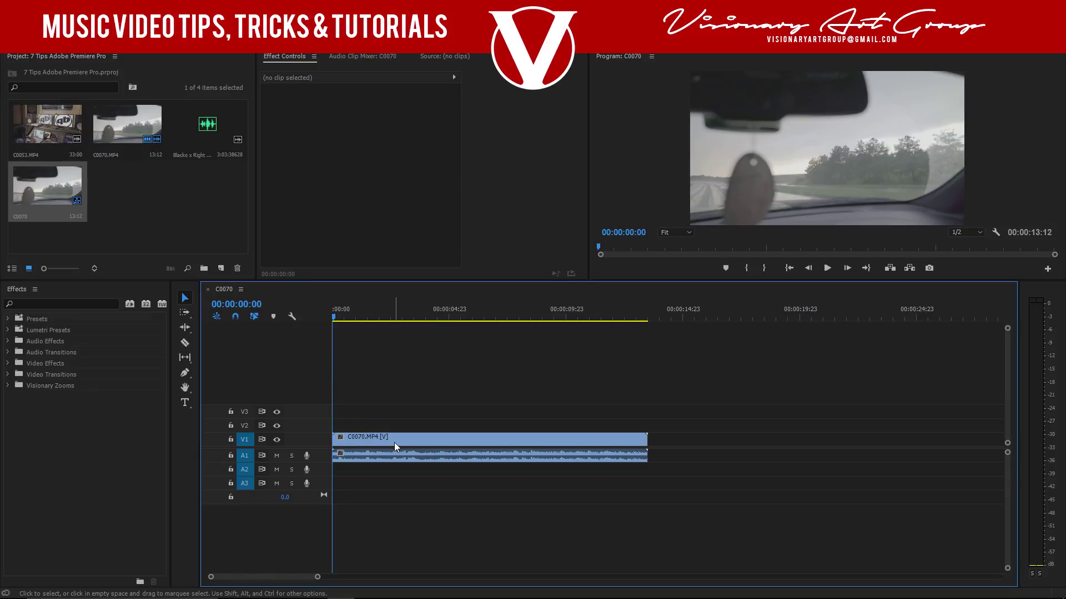
Shift the C0070 clip slightly later in the sequence, then abandon placing another copy.
{"action": "left_click_drag", "start_coordinate": [388, 444], "coordinate": [408, 441]}
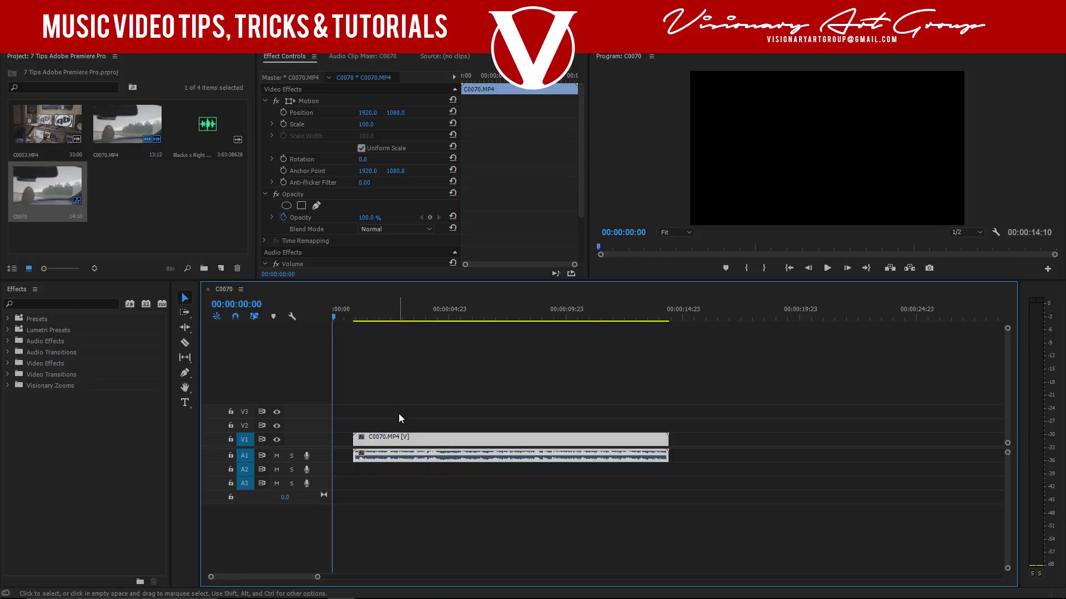
{"action": "left_click", "coordinate": [397, 442]}
{"action": "left_click", "coordinate": [393, 456]}
{"action": "left_click", "coordinate": [122, 132]}
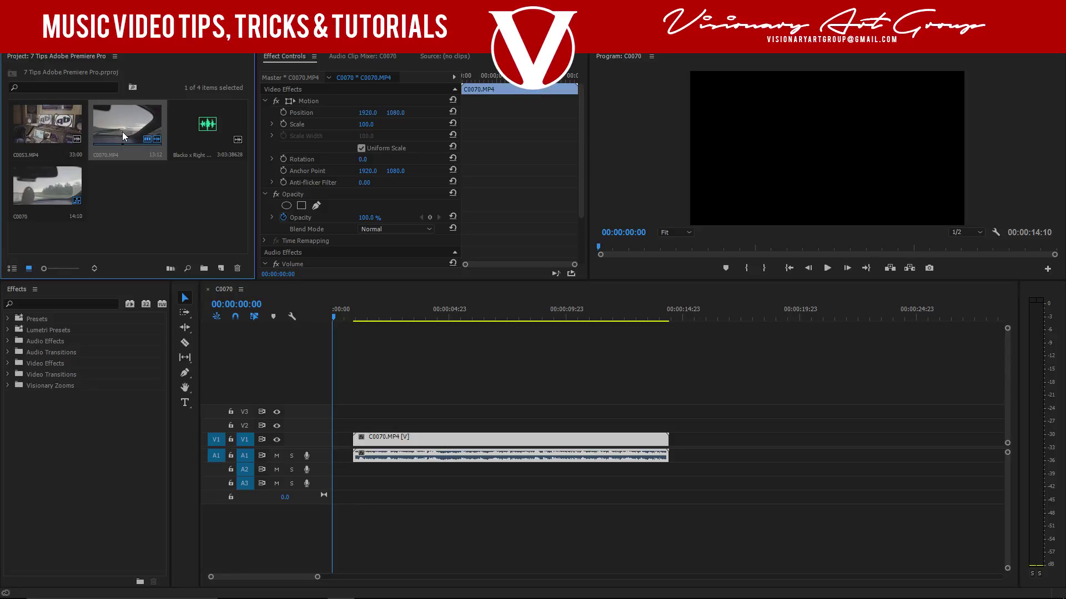
{"action": "left_click_drag", "start_coordinate": [122, 132], "coordinate": [164, 232]}
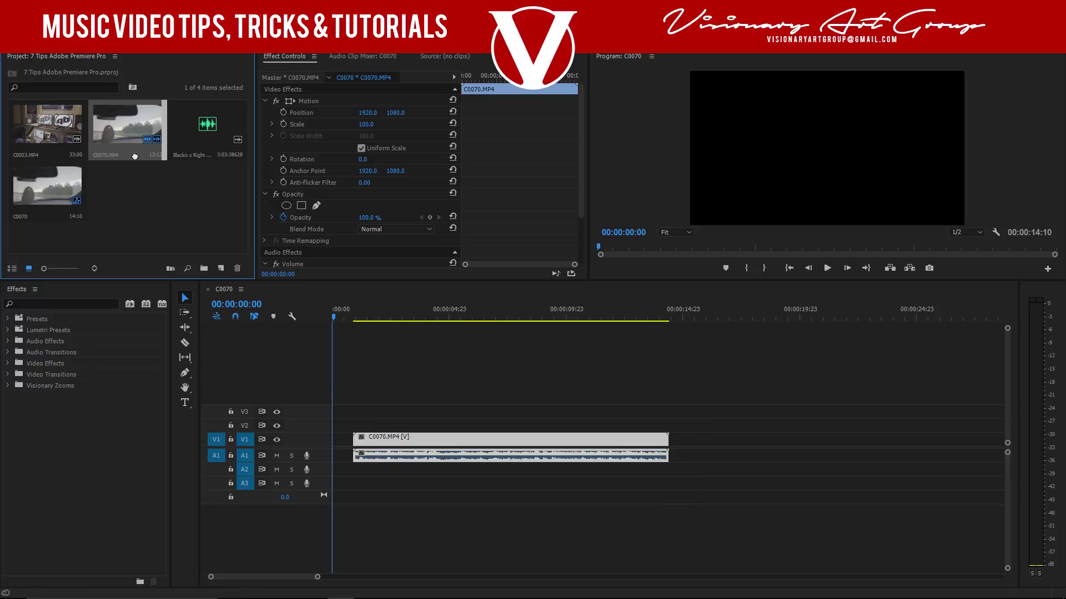
{"action": "left_click", "coordinate": [163, 201]}
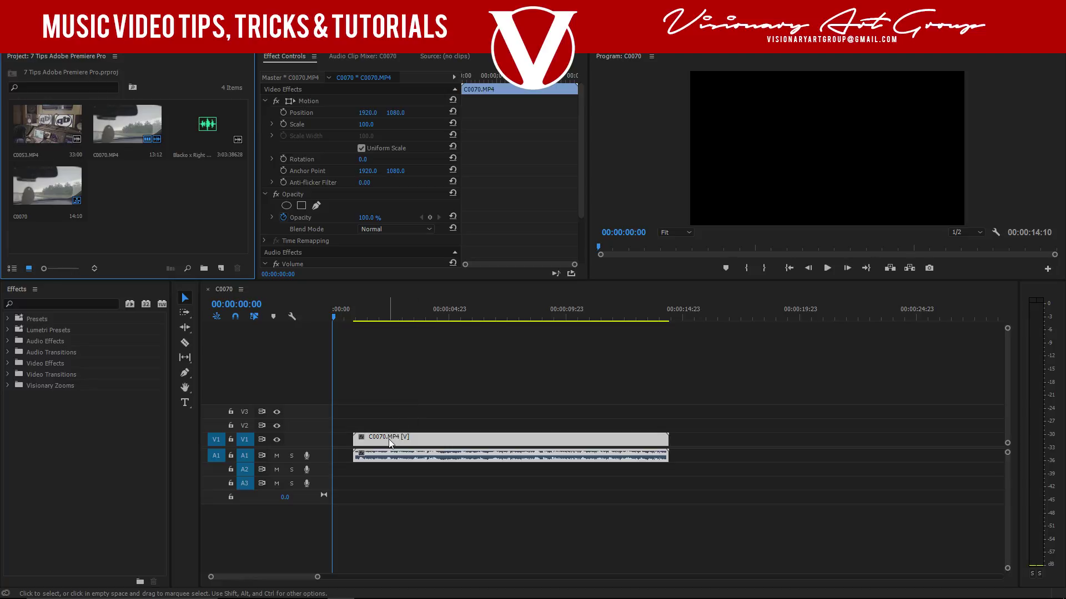
Undo twice to empty the C0070 sequence and load C0070.MP4 in the Source Monitor.
{"action": "key", "text": "ctrl+z"}
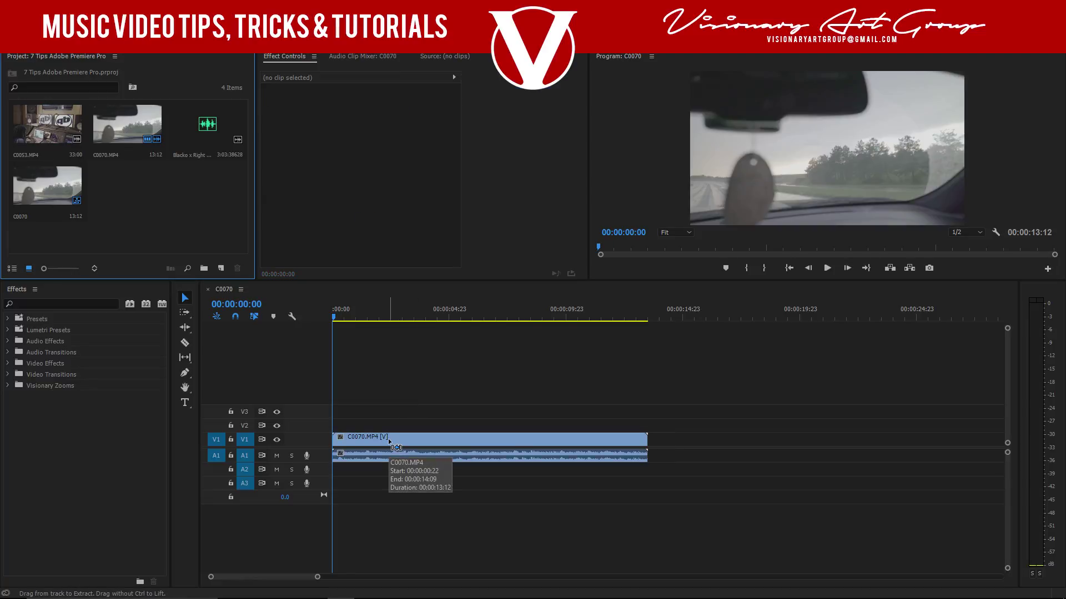
{"action": "key", "text": "ctrl+z"}
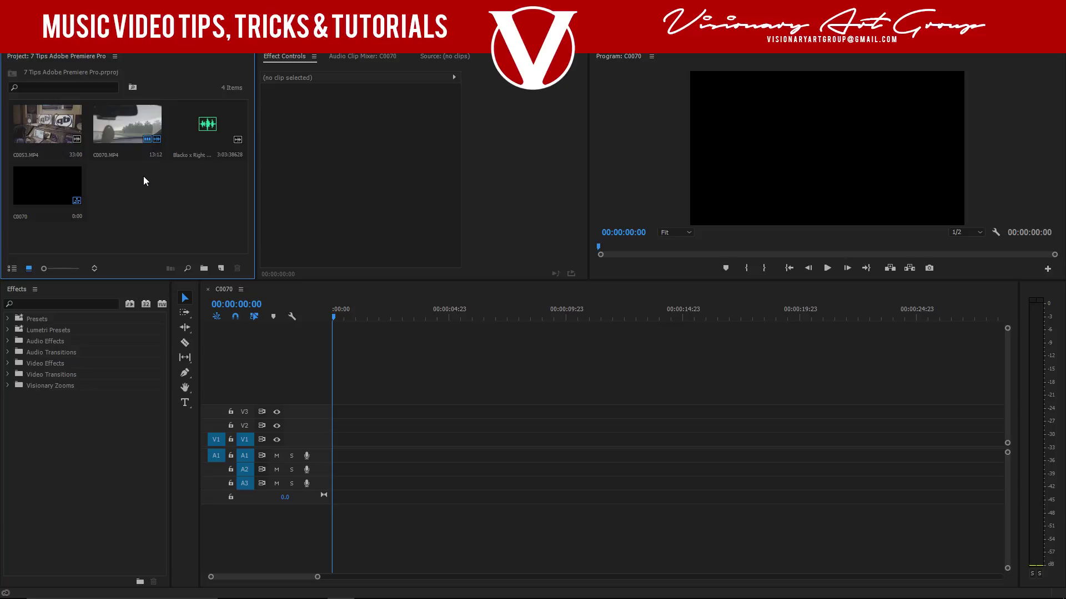
{"action": "left_click_drag", "start_coordinate": [104, 139], "coordinate": [159, 202]}
{"action": "double_click", "coordinate": [128, 126]}
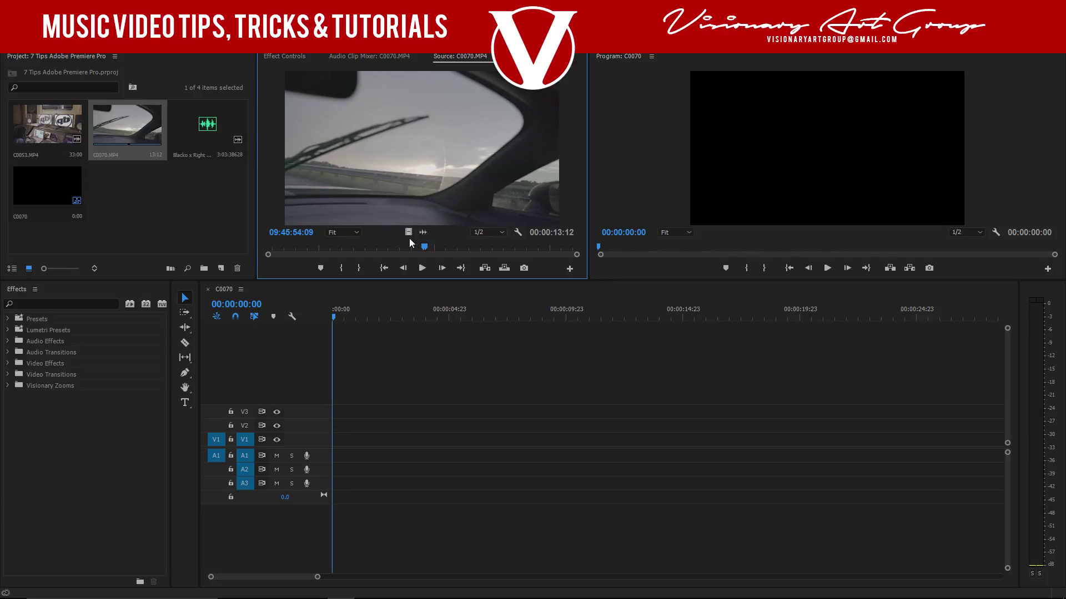
Place only C0070's video on the timeline, then undo it.
{"action": "left_click_drag", "start_coordinate": [407, 232], "coordinate": [454, 444]}
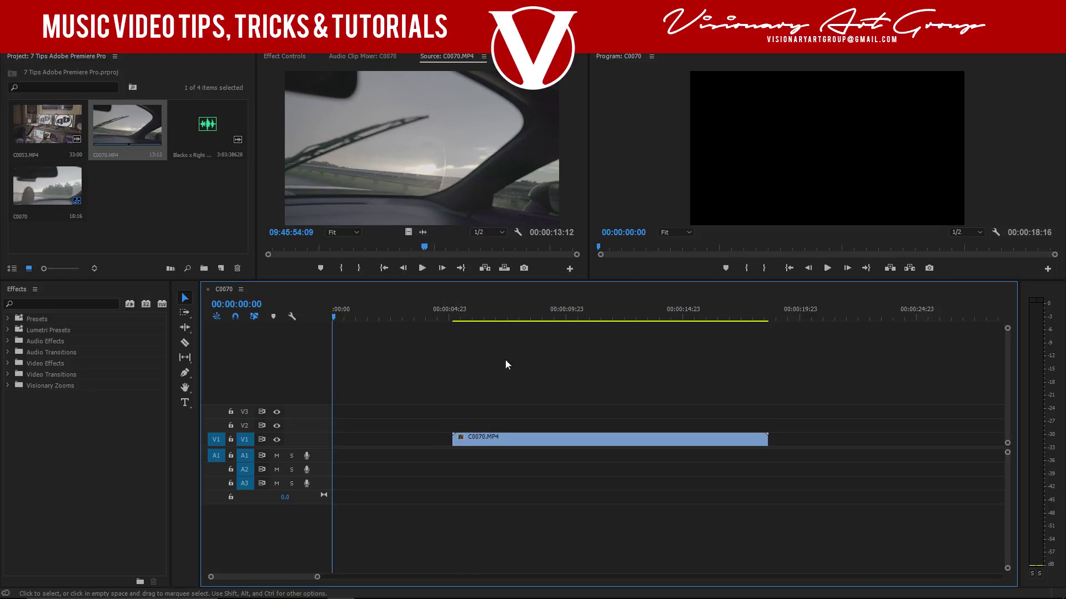
{"action": "left_click", "coordinate": [474, 311]}
{"action": "key", "text": "ctrl+z"}
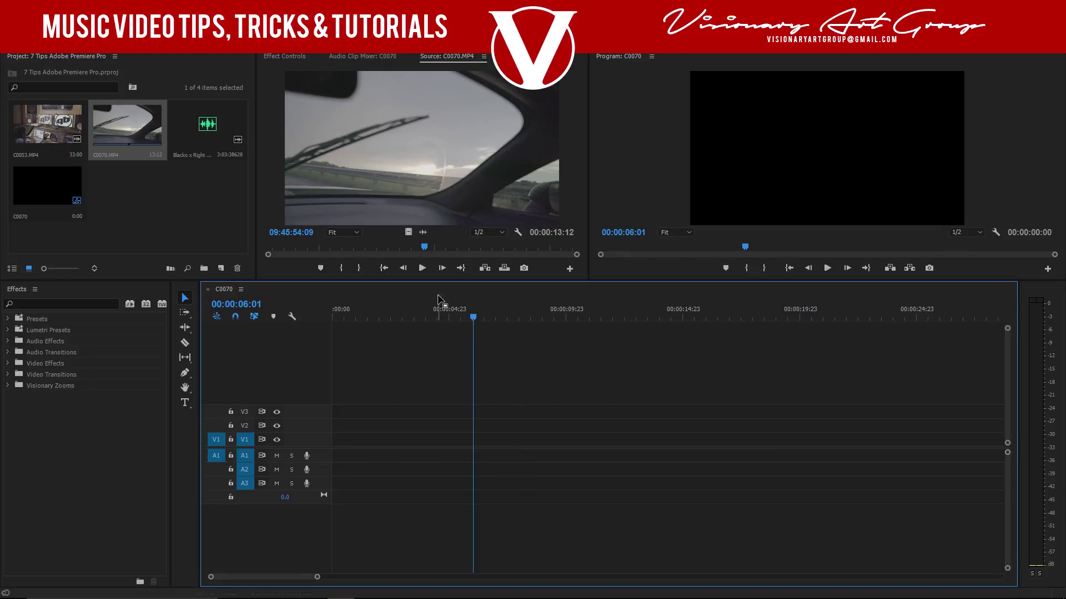
Try an audio-only placement and undo it, then drop C0070.MP4 with audio near 00:00:05:00.
{"action": "left_click", "coordinate": [425, 233]}
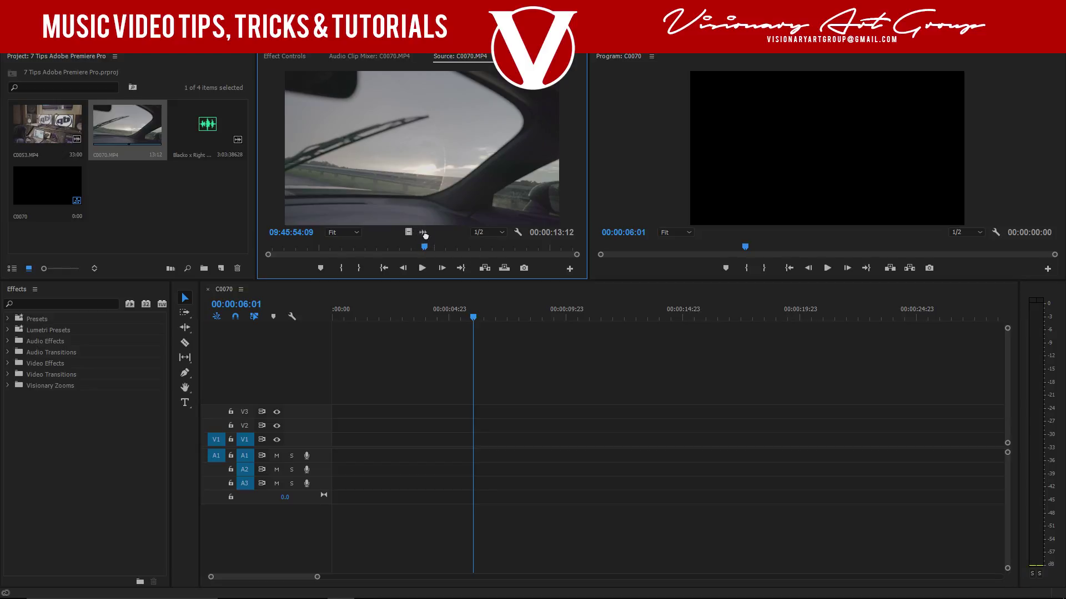
{"action": "left_click_drag", "start_coordinate": [425, 235], "coordinate": [470, 463]}
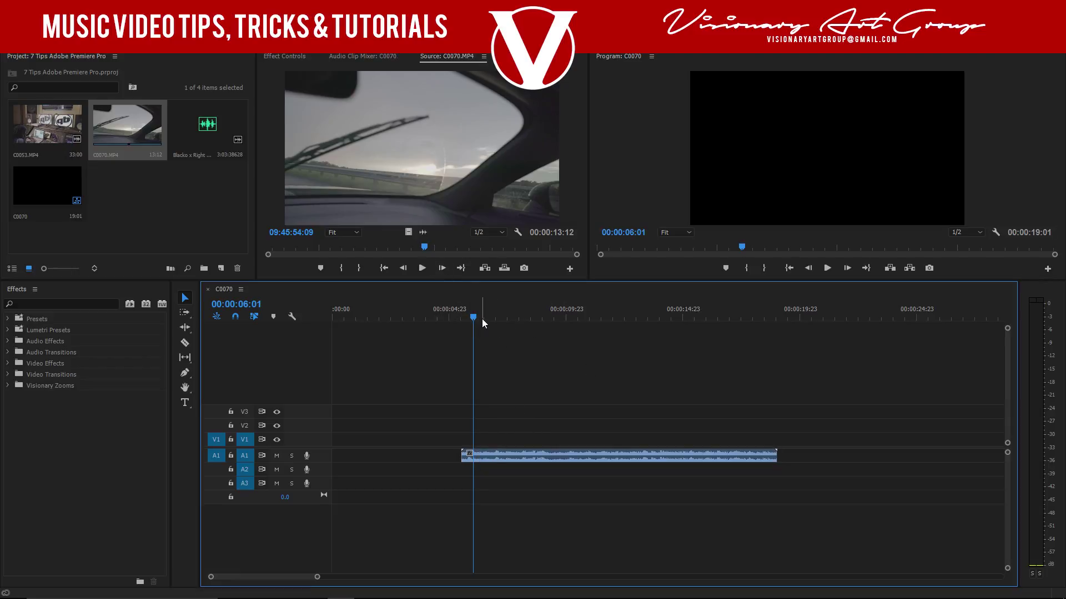
{"action": "key", "text": "ctrl+z"}
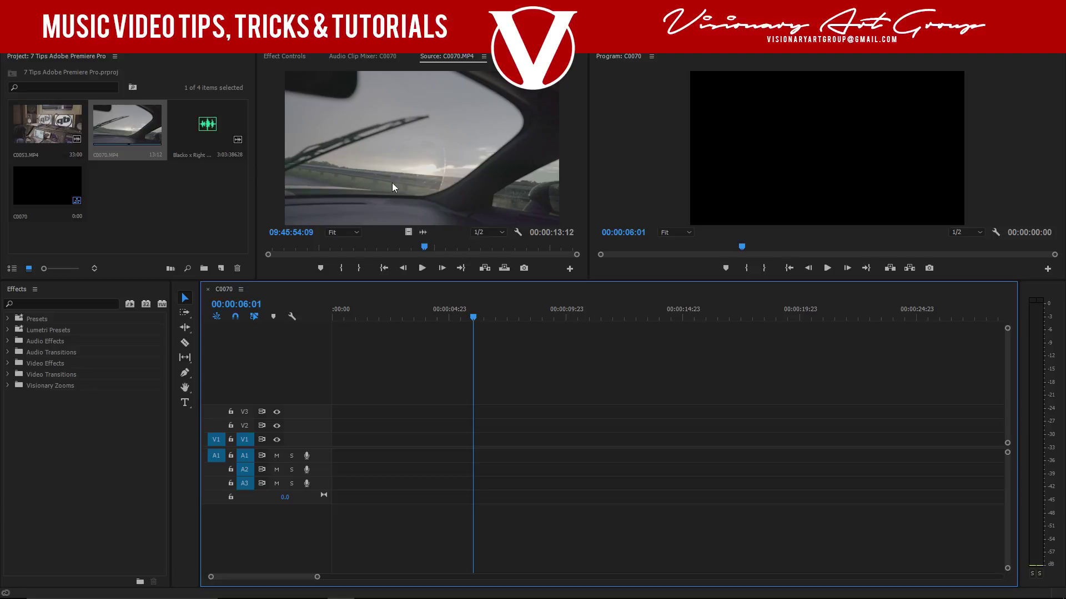
{"action": "left_click", "coordinate": [222, 208]}
{"action": "left_click_drag", "start_coordinate": [135, 134], "coordinate": [450, 441]}
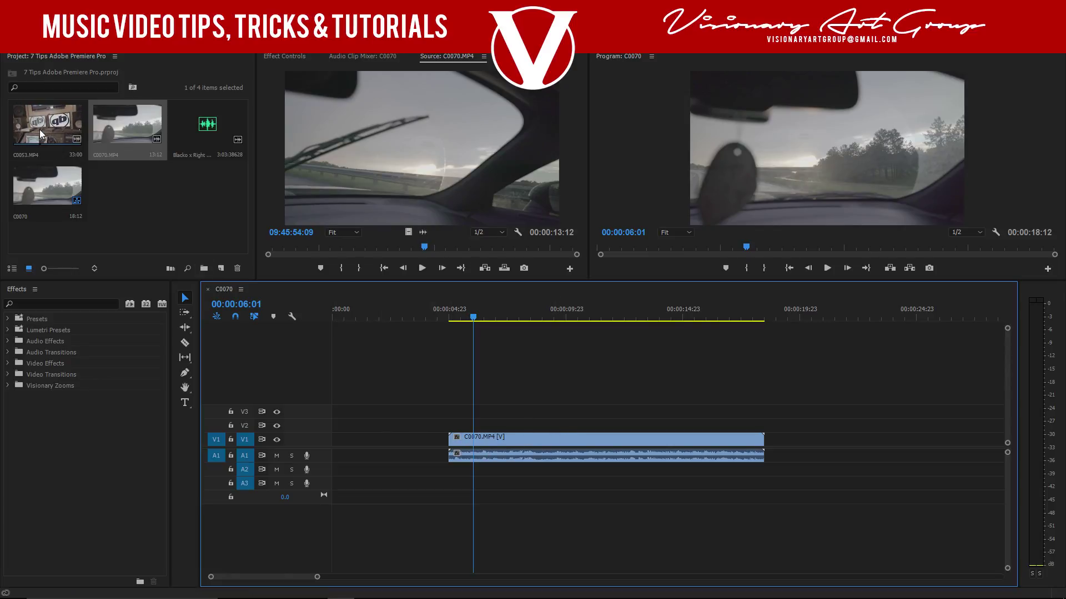
Append C0053.MP4 after C0070 and move both clips to 00:00:00:00, zooming in.
{"action": "left_click_drag", "start_coordinate": [40, 133], "coordinate": [685, 439]}
{"action": "key", "text": "ctrl+a"}
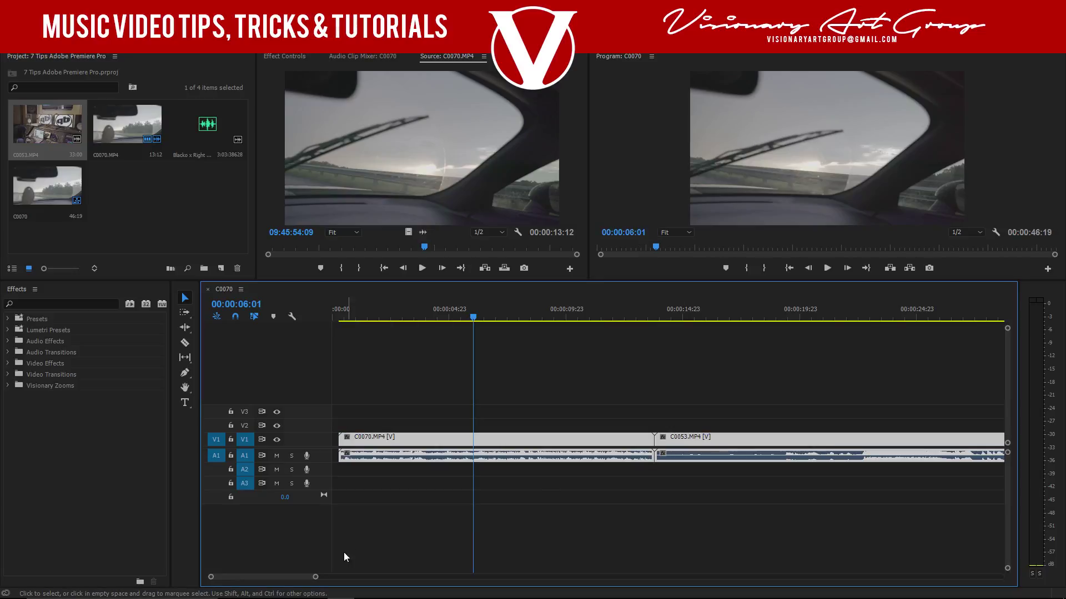
{"action": "left_click_drag", "start_coordinate": [314, 577], "coordinate": [374, 577]}
{"action": "left_click", "coordinate": [512, 508]}
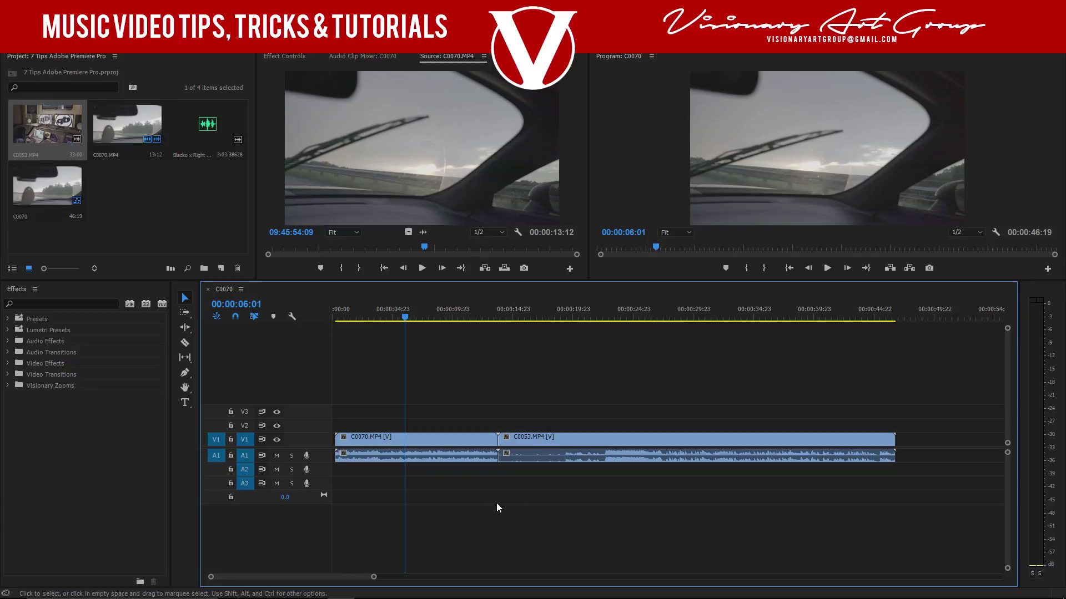
{"action": "left_click_drag", "start_coordinate": [371, 577], "coordinate": [339, 584]}
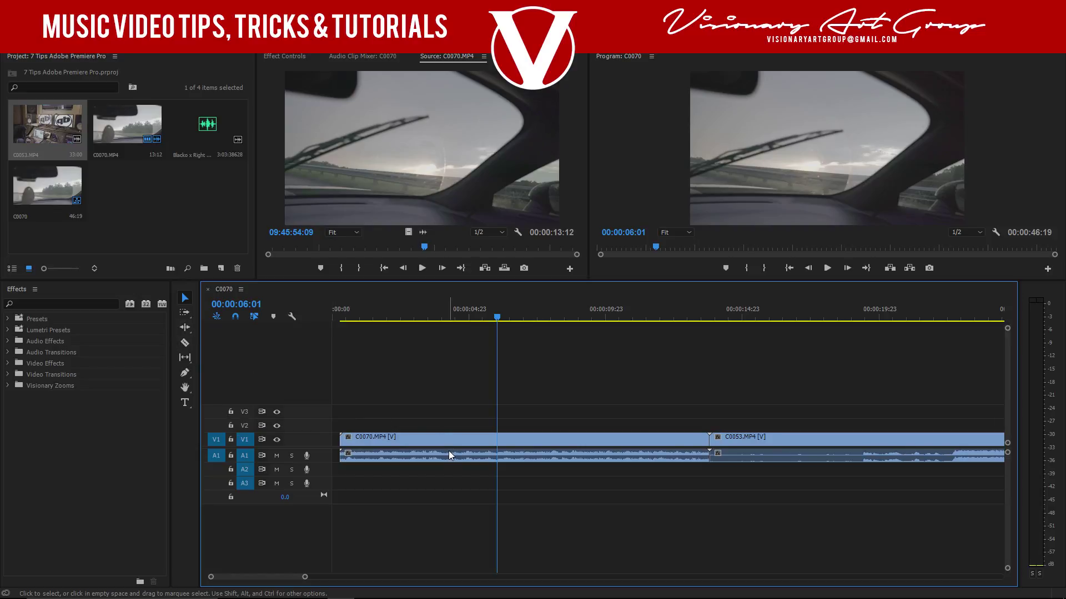
Make a series of practice Razor cuts across C0070, then undo them.
{"action": "key", "text": "c"}
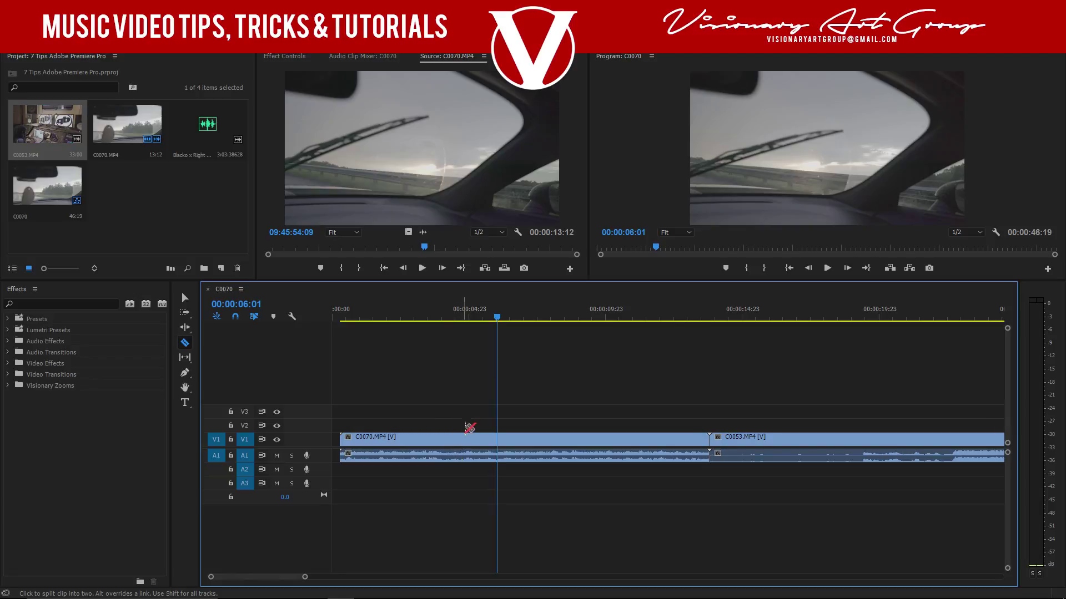
{"action": "left_click", "coordinate": [185, 298]}
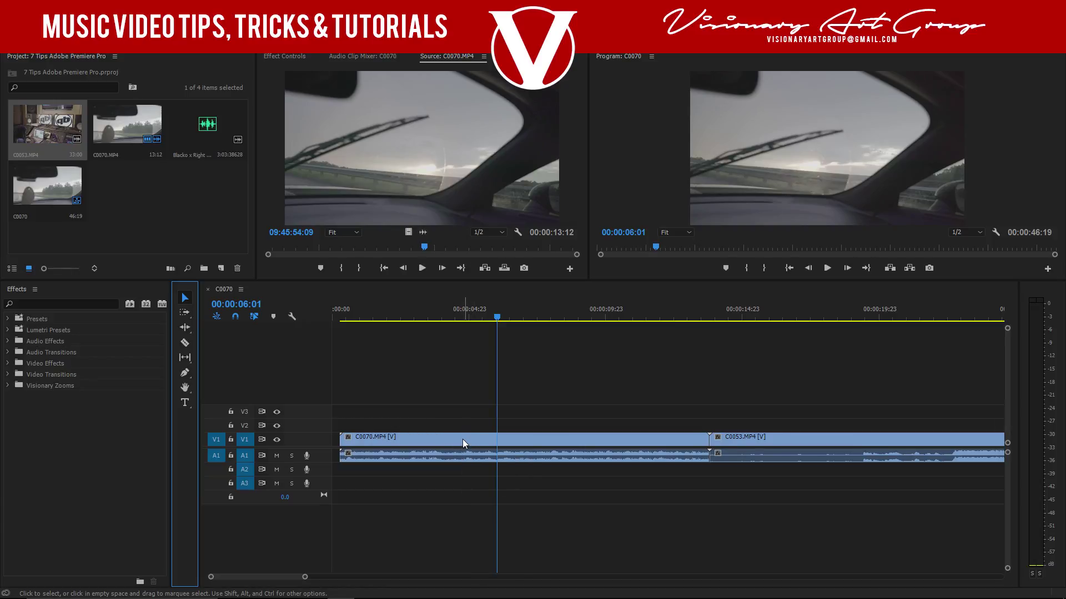
{"action": "key", "text": "c"}
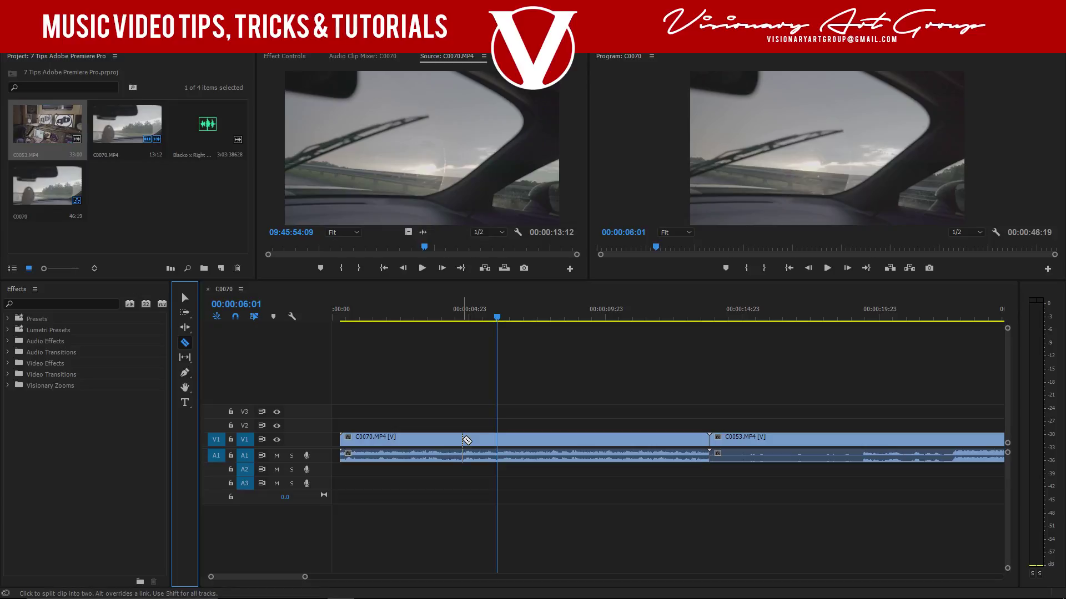
{"action": "left_click", "coordinate": [497, 440]}
{"action": "left_click", "coordinate": [528, 440]}
{"action": "left_click", "coordinate": [555, 440]}
{"action": "left_click", "coordinate": [586, 440]}
{"action": "left_click", "coordinate": [615, 440]}
{"action": "left_click", "coordinate": [658, 440]}
{"action": "left_click", "coordinate": [460, 440]}
{"action": "key", "text": "ctrl+z"}
{"action": "key", "text": "ctrl+z"}
{"action": "key", "text": "ctrl+z"}
{"action": "key", "text": "ctrl+z"}
{"action": "key", "text": "ctrl+z"}
{"action": "key", "text": "ctrl+z"}
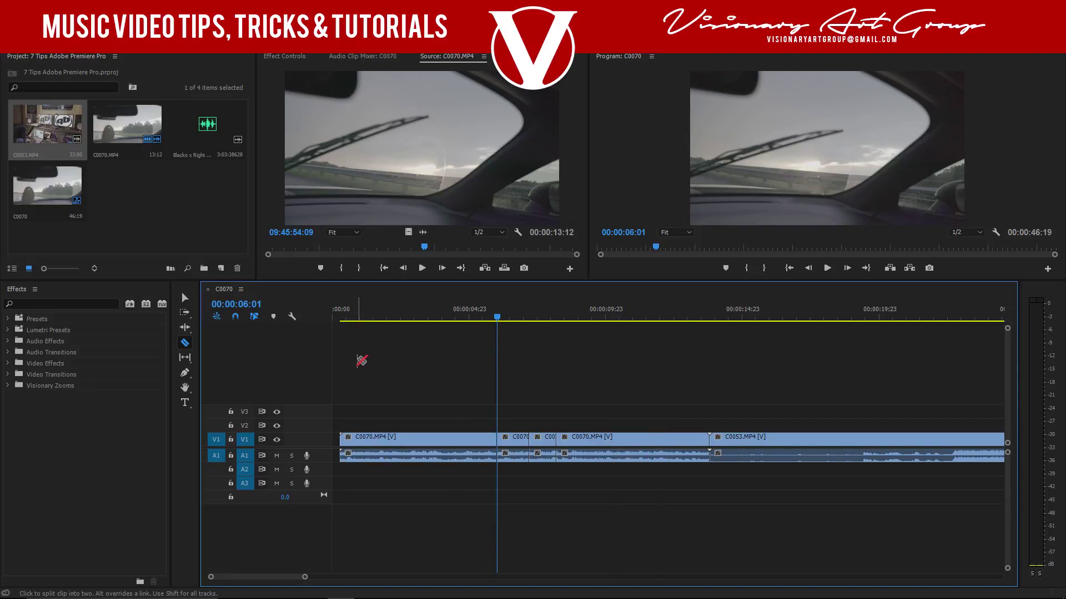
{"action": "key", "text": "ctrl+z"}
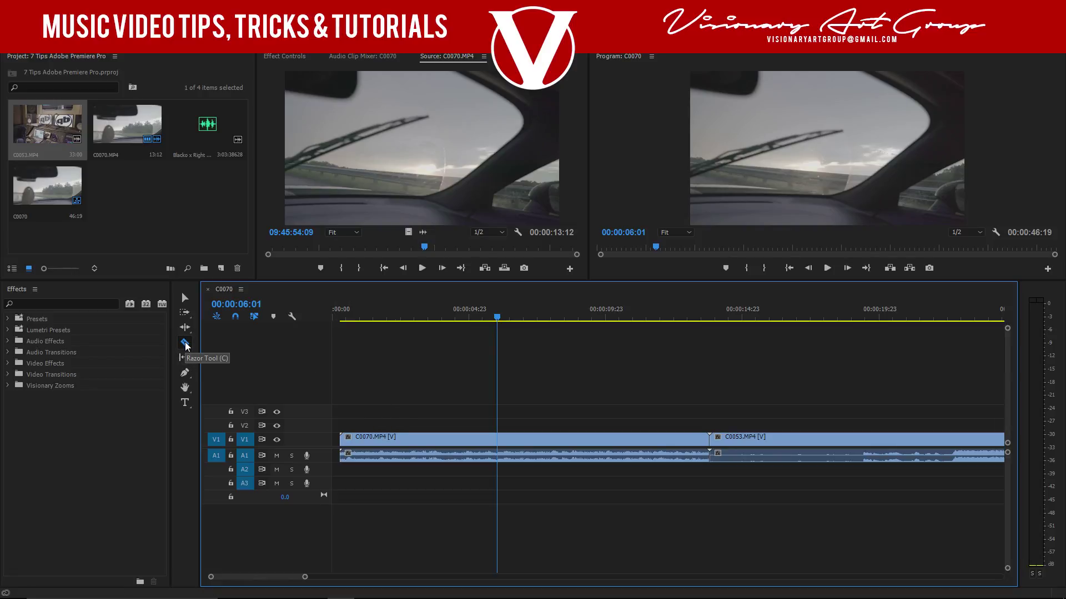
Make a second round of test cuts on C0070 and undo them.
{"action": "left_click", "coordinate": [449, 439]}
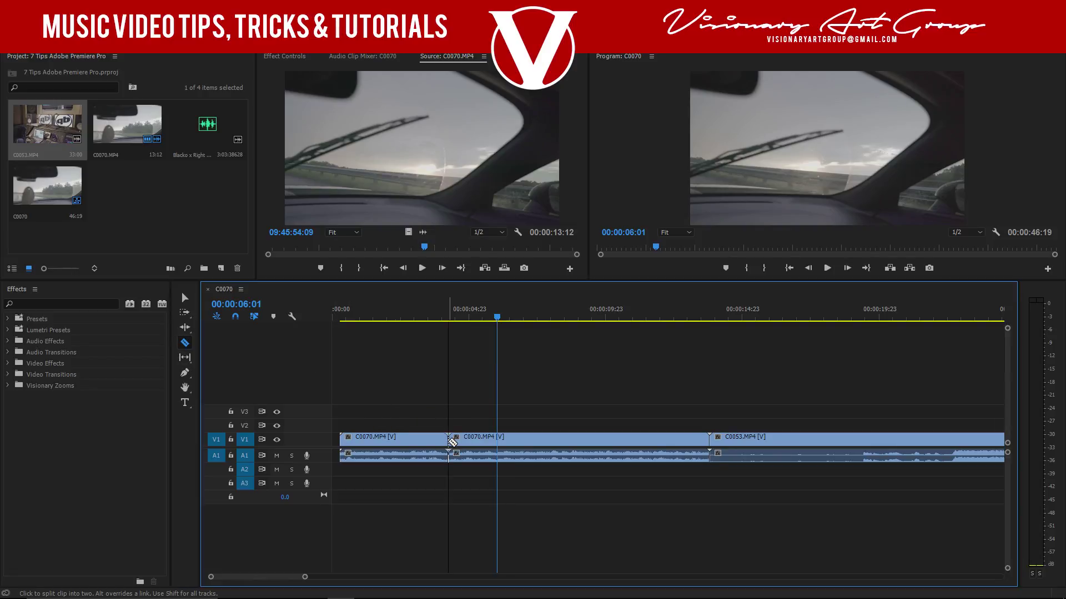
{"action": "left_click", "coordinate": [485, 439]}
{"action": "left_click", "coordinate": [512, 438]}
{"action": "left_click", "coordinate": [540, 438]}
{"action": "left_click", "coordinate": [574, 438]}
{"action": "key", "text": "ctrl+z"}
{"action": "key", "text": "ctrl+z"}
{"action": "key", "text": "ctrl+z"}
{"action": "key", "text": "ctrl+z"}
{"action": "key", "text": "ctrl+z"}
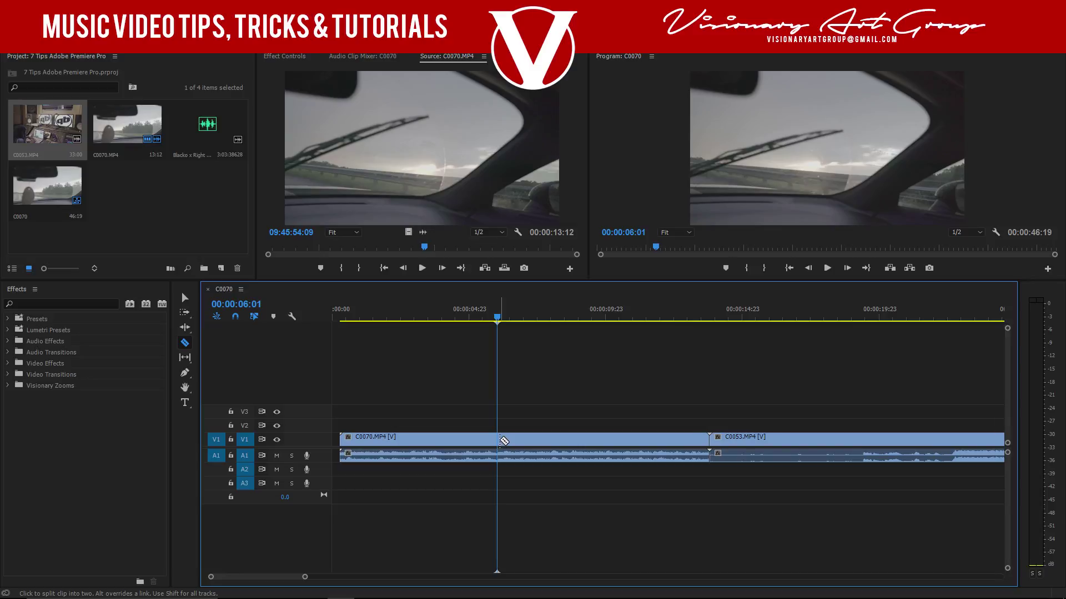
Cut C0070 before and at the playhead, then delete the middle piece.
{"action": "left_click", "coordinate": [413, 442]}
{"action": "left_click", "coordinate": [500, 441]}
{"action": "key", "text": "v"}
{"action": "left_click", "coordinate": [441, 441]}
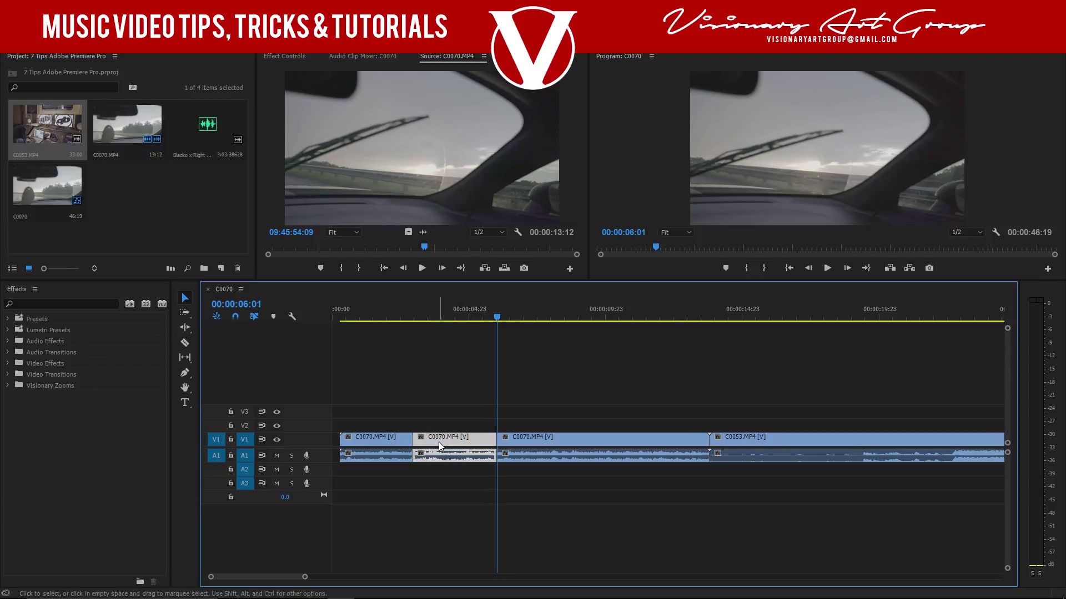
{"action": "key", "text": "Delete"}
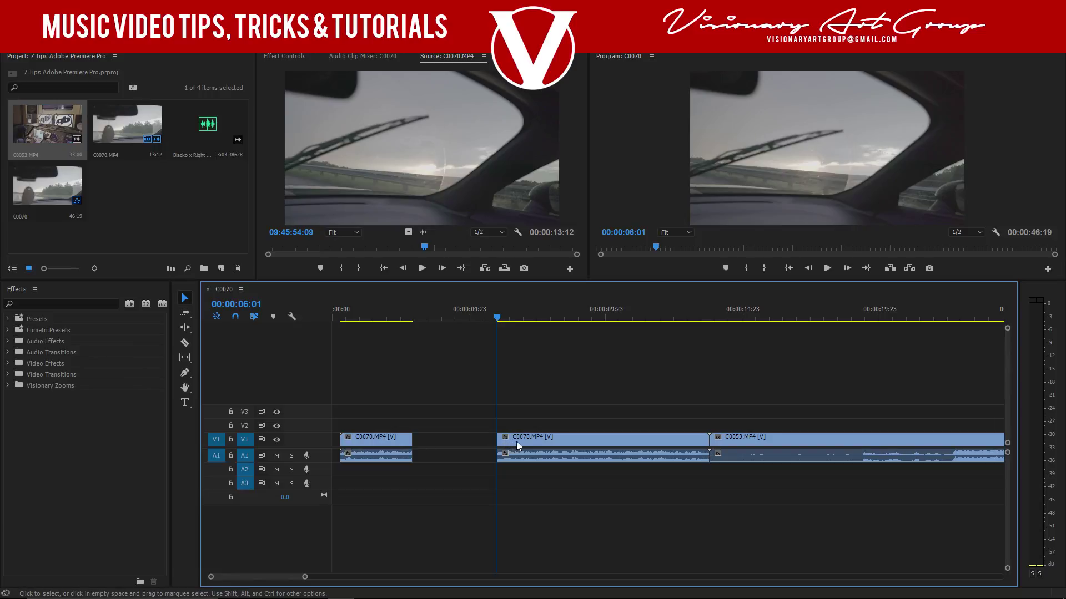
Turn on snapping and slide the later C0070 piece left against the first piece.
{"action": "left_click_drag", "start_coordinate": [527, 435], "coordinate": [446, 447]}
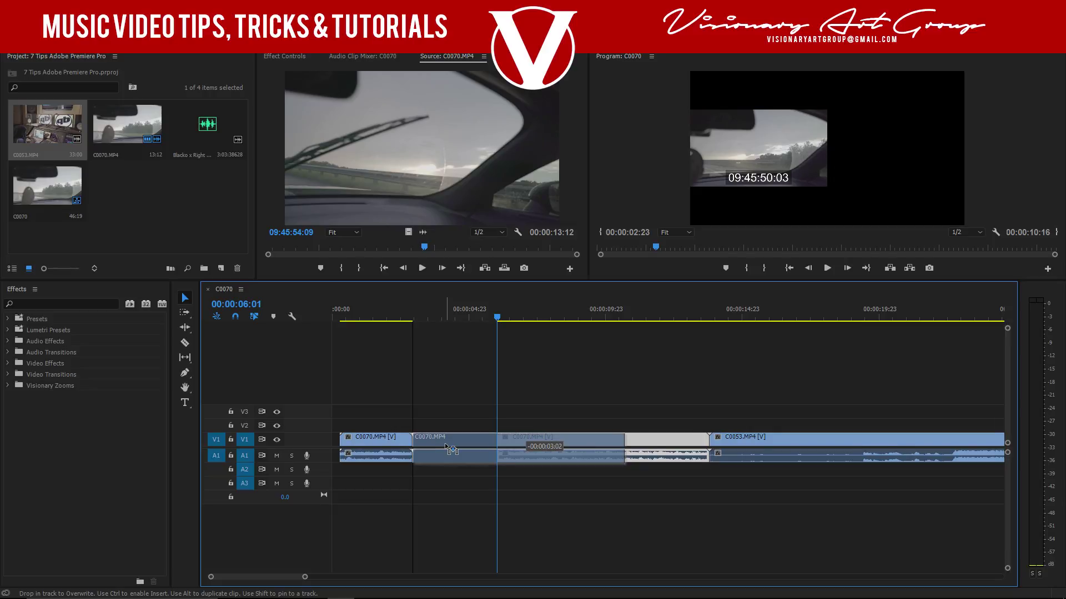
{"action": "left_click_drag", "start_coordinate": [446, 447], "coordinate": [445, 444]}
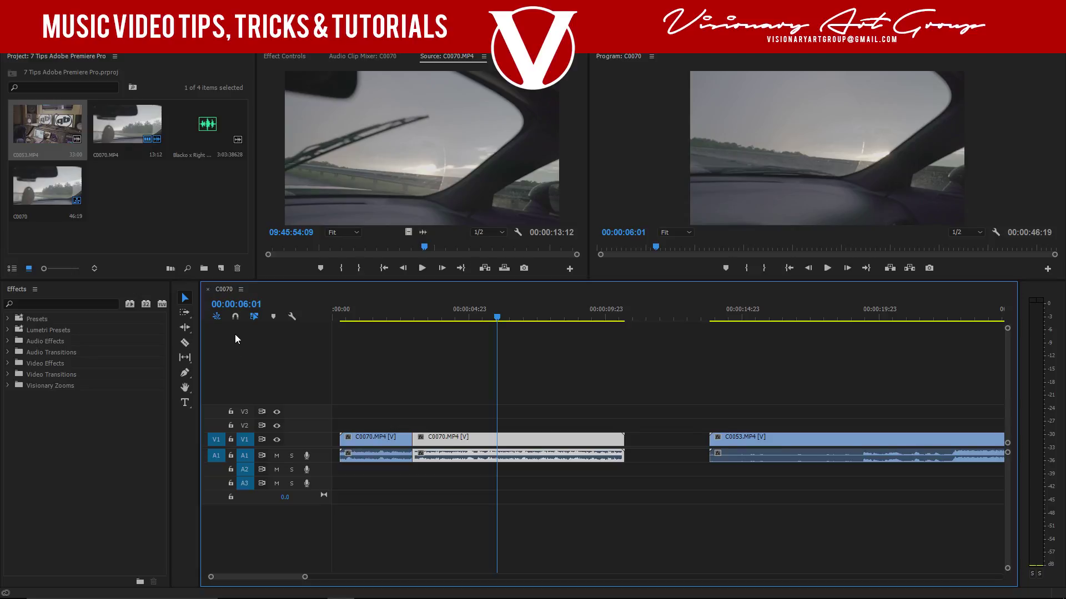
{"action": "left_click_drag", "start_coordinate": [441, 433], "coordinate": [465, 444]}
{"action": "left_click_drag", "start_coordinate": [471, 441], "coordinate": [421, 448]}
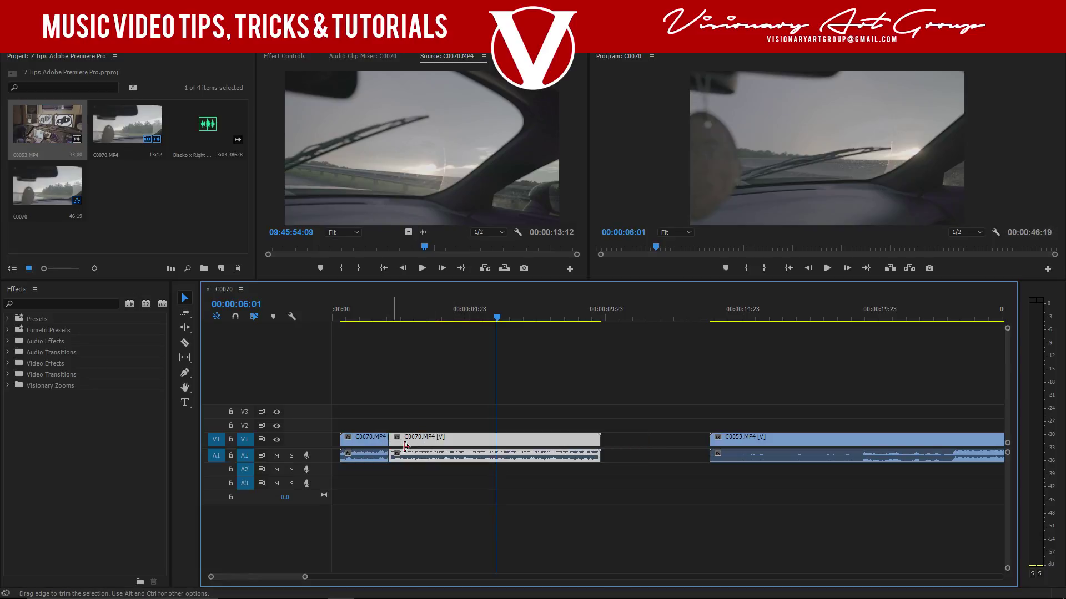
{"action": "key", "text": "ctrl+z"}
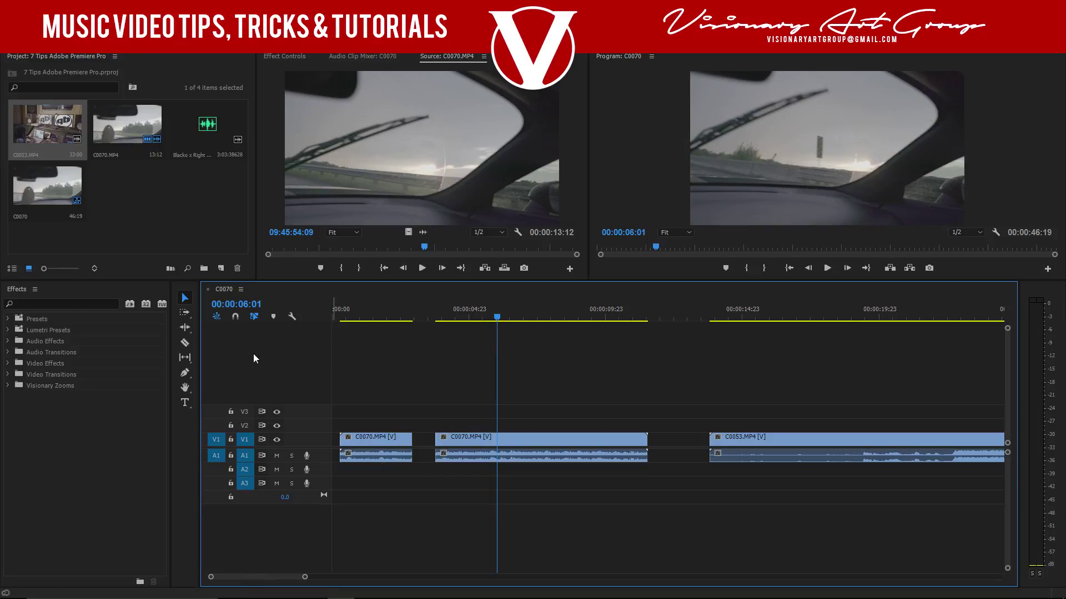
{"action": "left_click", "coordinate": [235, 319]}
{"action": "left_click_drag", "start_coordinate": [476, 442], "coordinate": [421, 434]}
Razor out a short middle piece of C0070, delete it, and slide the next piece left.
{"action": "key", "text": "c"}
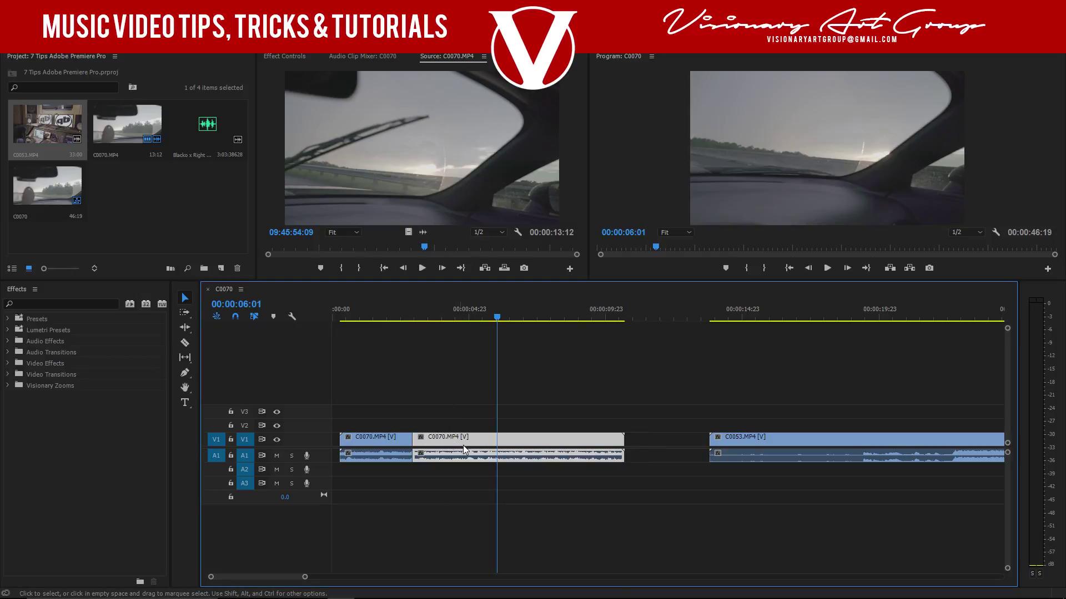
{"action": "left_click", "coordinate": [452, 442]}
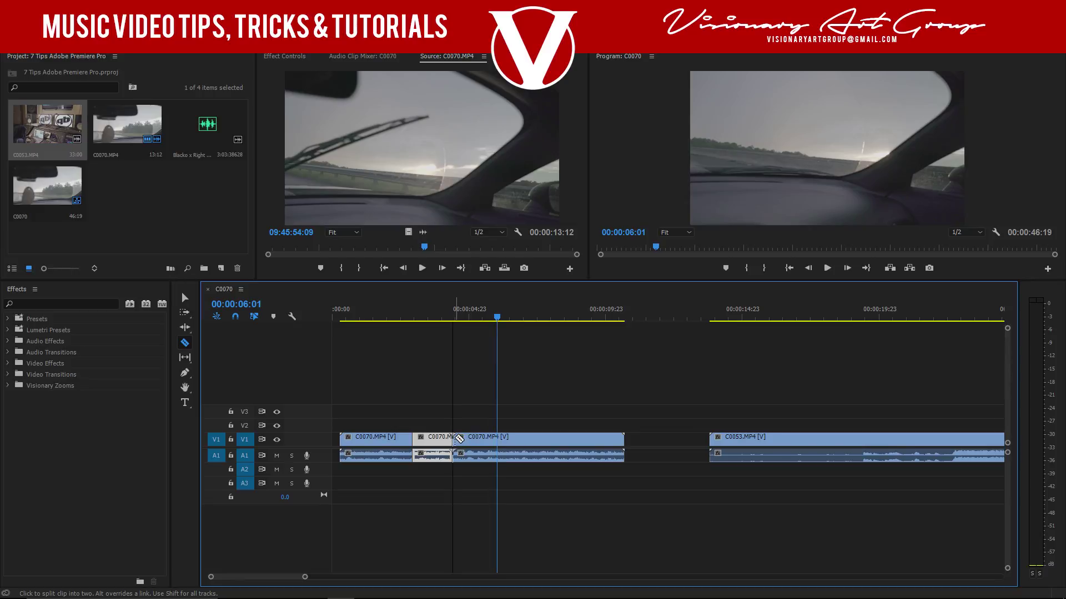
{"action": "left_click", "coordinate": [489, 441]}
{"action": "key", "text": "v"}
{"action": "left_click", "coordinate": [474, 442]}
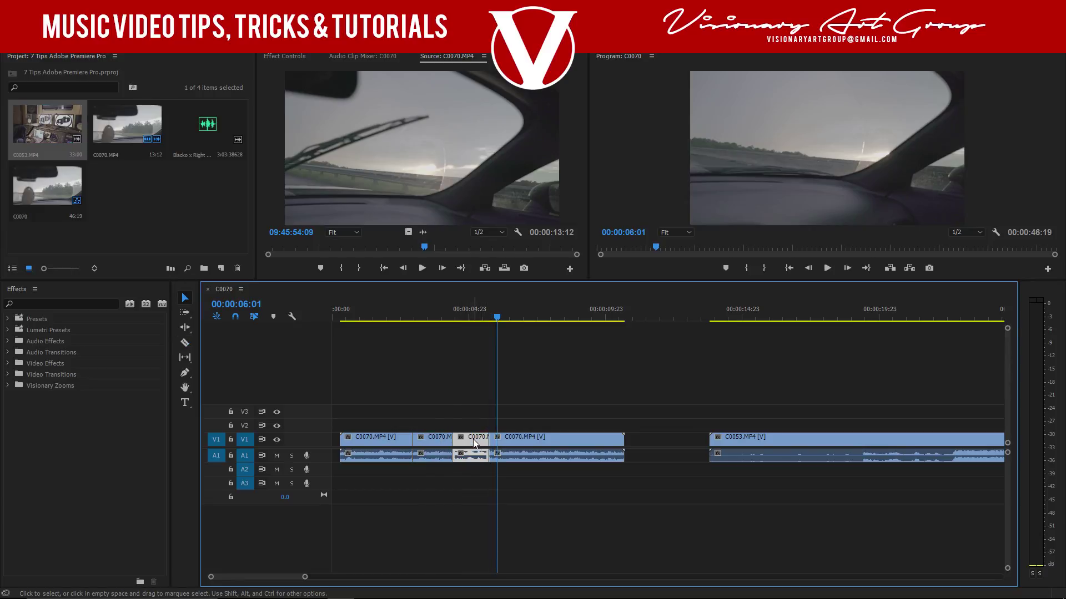
{"action": "key", "text": "Delete"}
{"action": "left_click_drag", "start_coordinate": [522, 441], "coordinate": [494, 445]}
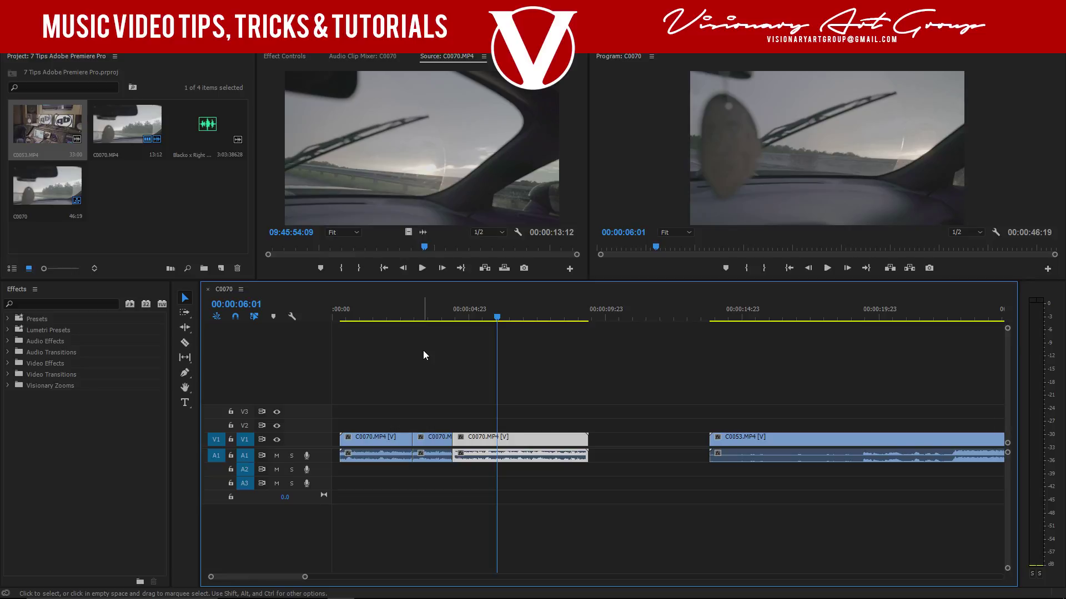
Add the title 'VISIONARY ART GROUP' over the program video with the Type Tool.
{"action": "left_click", "coordinate": [186, 404]}
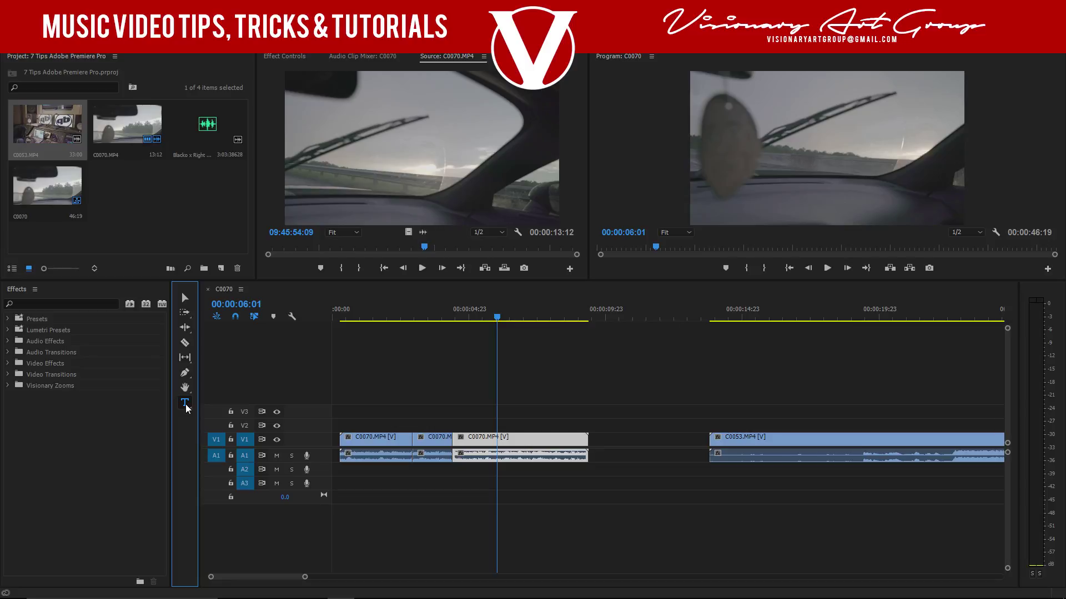
{"action": "left_click", "coordinate": [752, 161]}
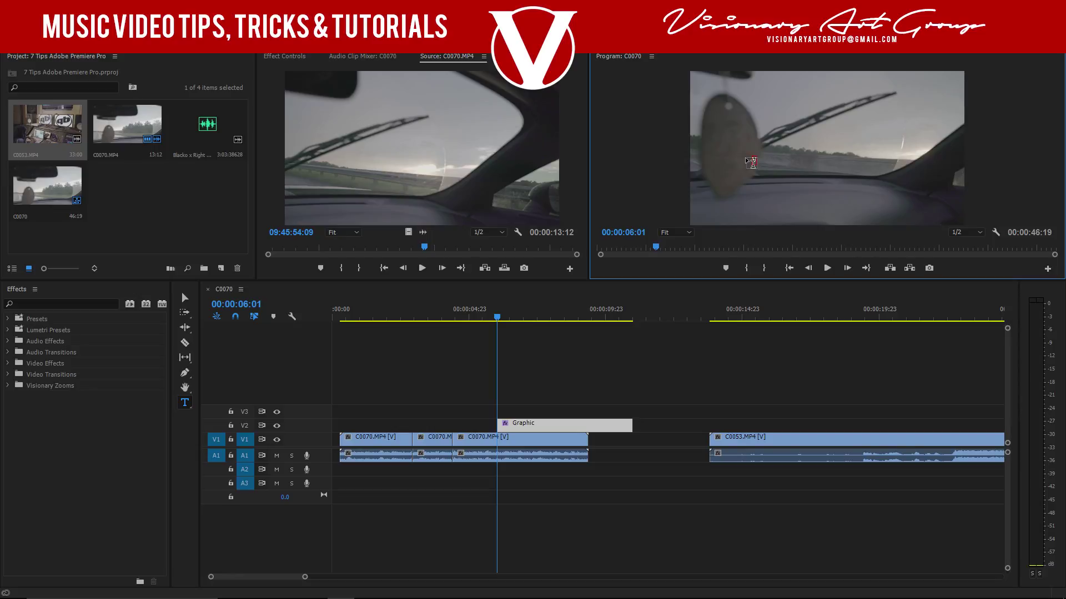
{"action": "type", "text": "VISIONARY ART GROUP"}
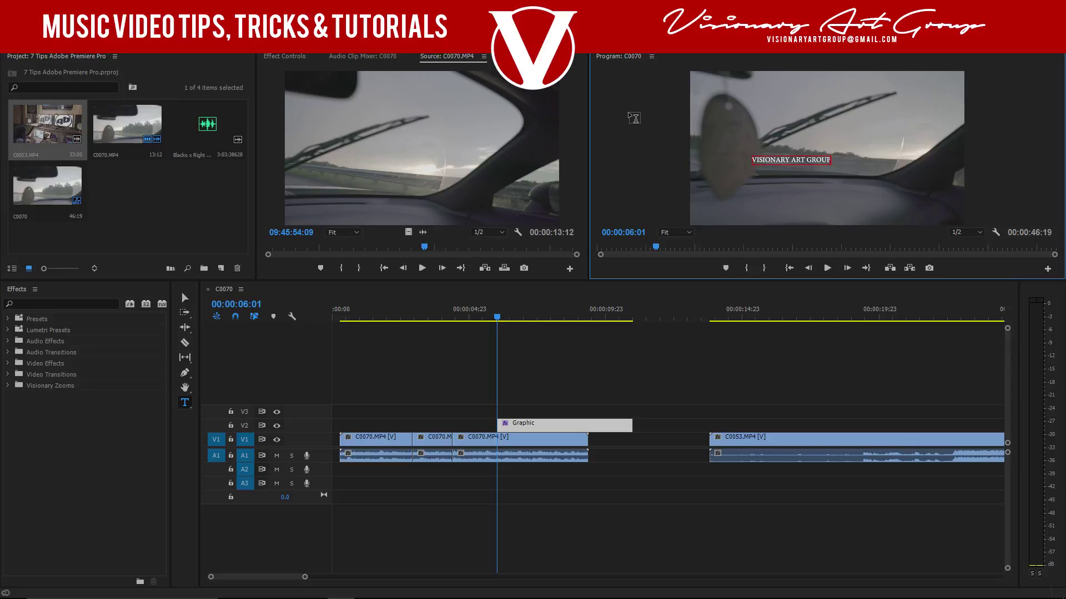
Select all the VISIONARY ART GROUP text and set its Source Text font to Gotham Bold.
{"action": "left_click", "coordinate": [281, 54]}
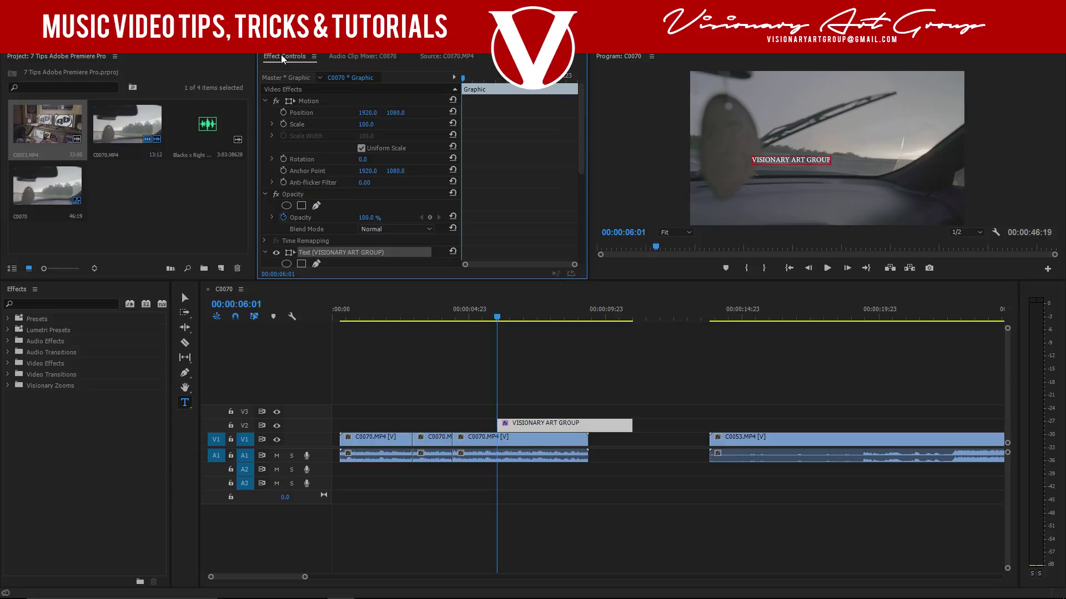
{"action": "left_click", "coordinate": [265, 100]}
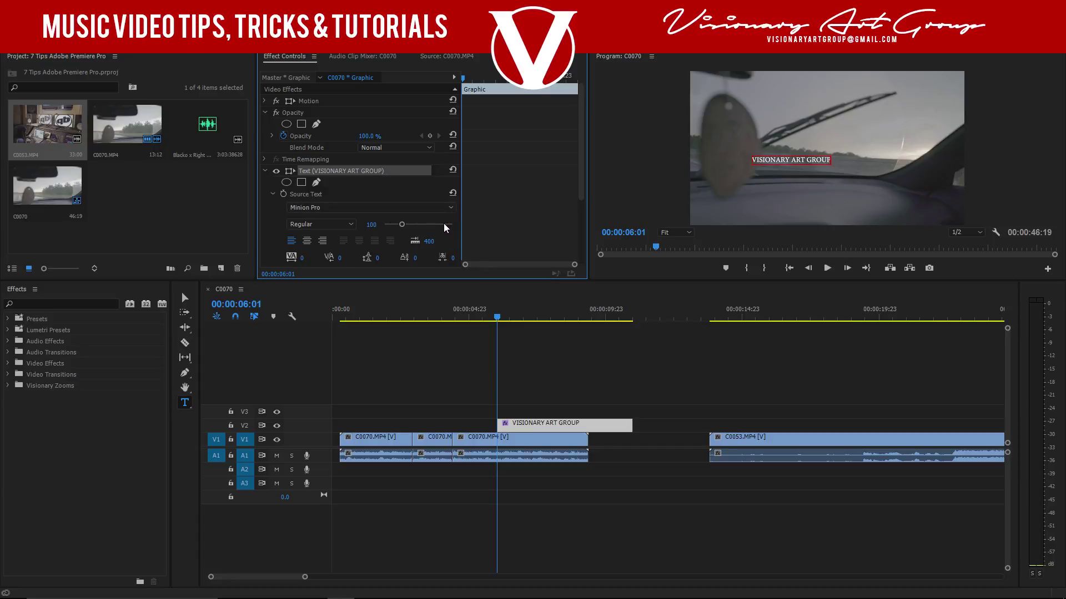
{"action": "left_click", "coordinate": [398, 208]}
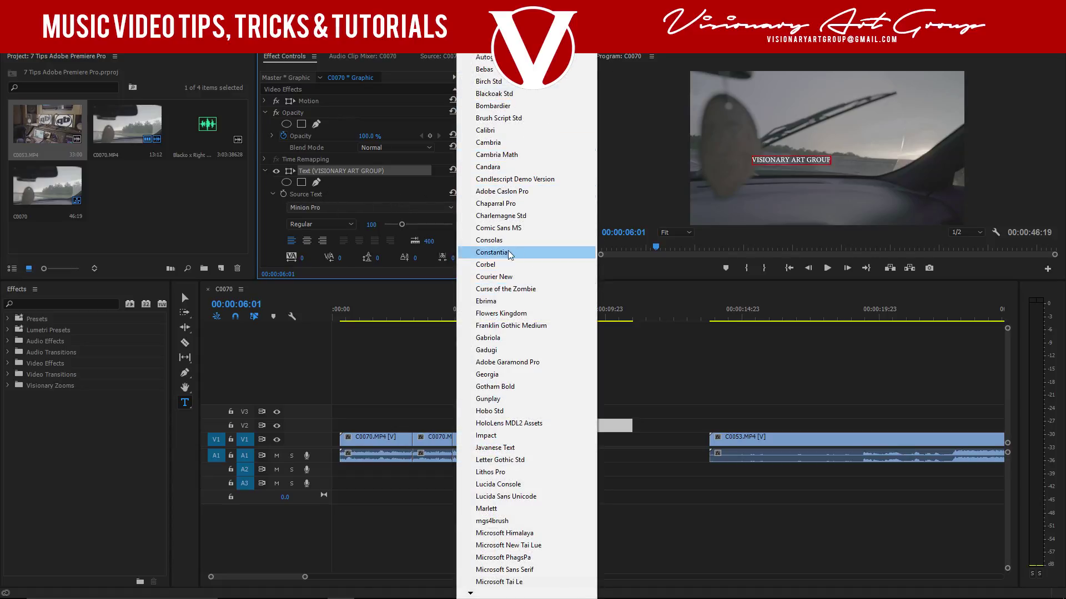
{"action": "left_click", "coordinate": [501, 386]}
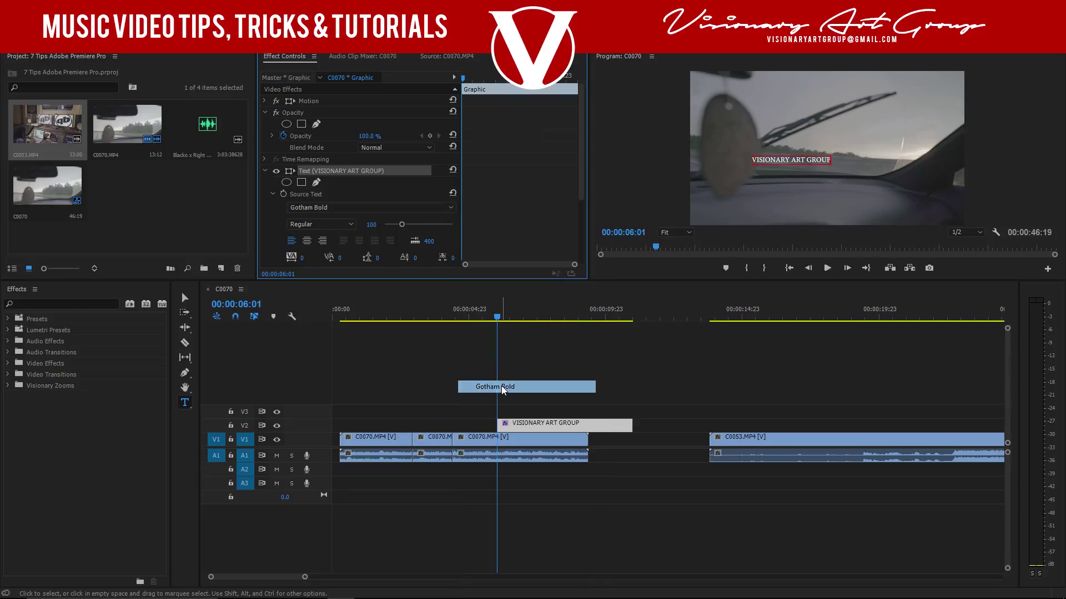
{"action": "left_click", "coordinate": [754, 159]}
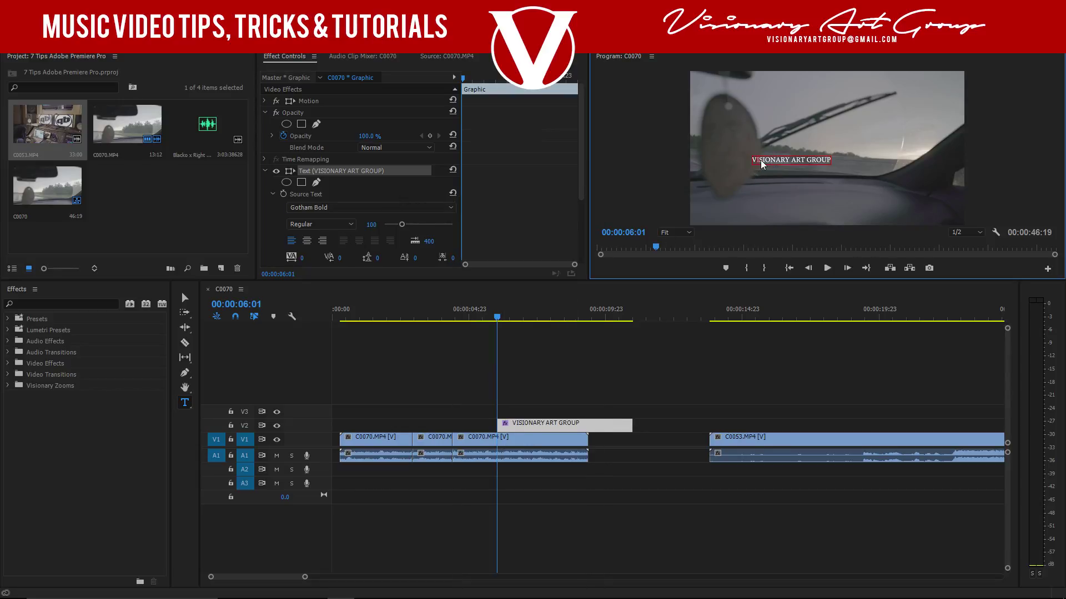
{"action": "left_click_drag", "start_coordinate": [752, 161], "coordinate": [843, 166]}
{"action": "left_click", "coordinate": [321, 207]}
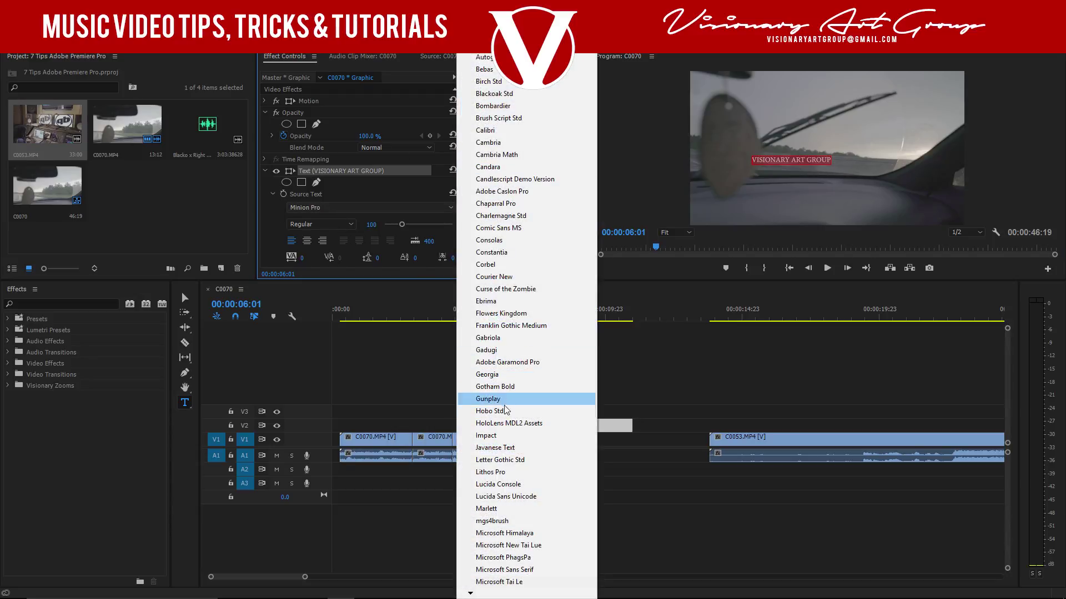
{"action": "left_click", "coordinate": [501, 386]}
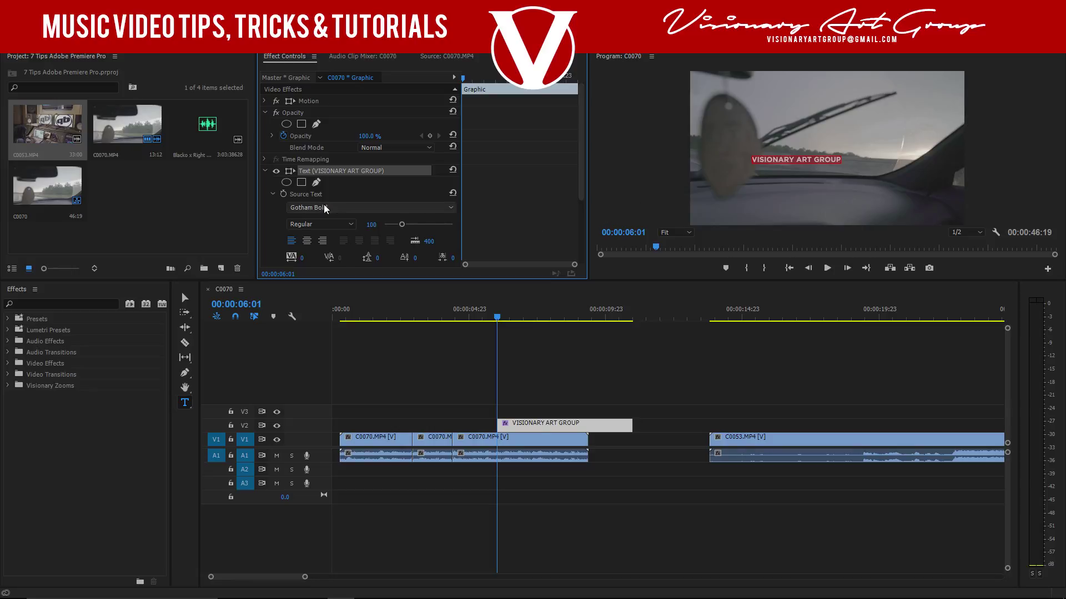
Scale the VISIONARY ART GROUP title to 225 and position it at 547.8, 1091.2.
{"action": "left_click_drag", "start_coordinate": [582, 182], "coordinate": [581, 246]}
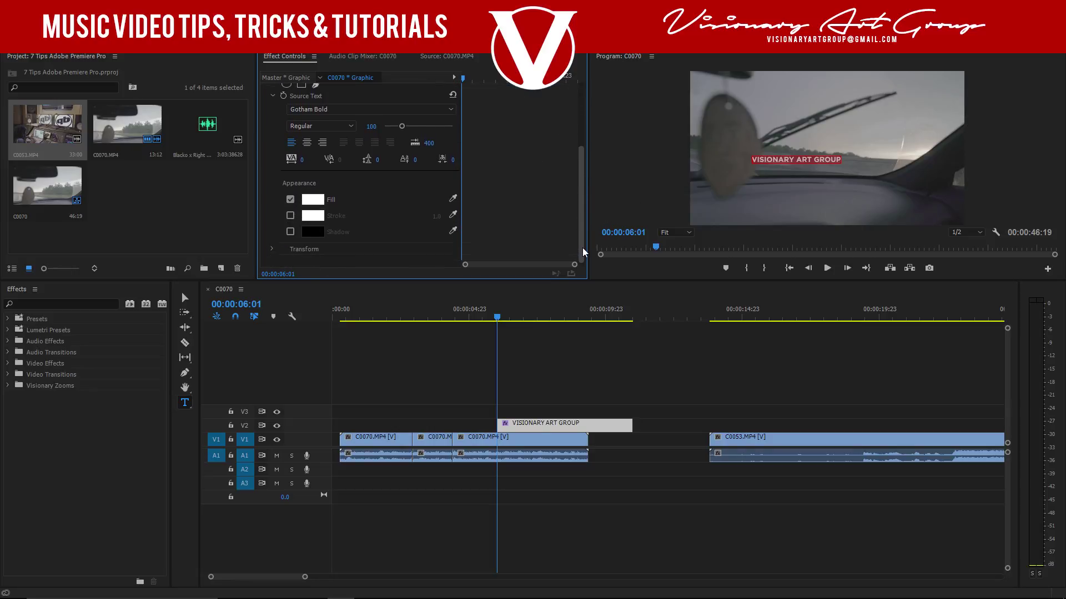
{"action": "left_click", "coordinate": [272, 249]}
{"action": "scroll", "coordinate": [528, 206], "scroll_direction": "down", "scroll_amount": 3}
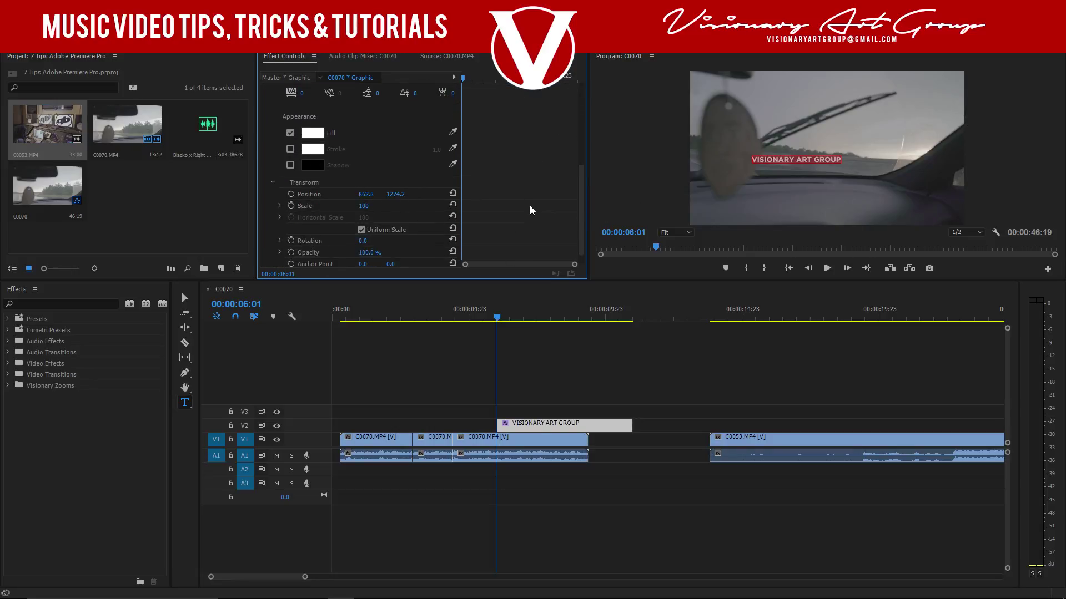
{"action": "left_click_drag", "start_coordinate": [364, 205], "coordinate": [433, 205]}
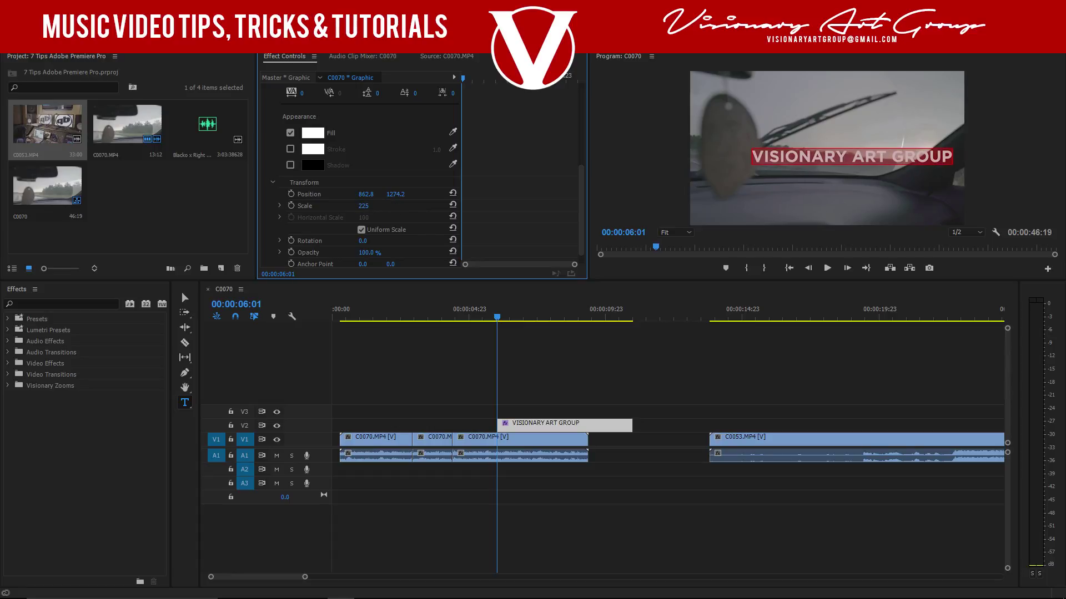
{"action": "left_click_drag", "start_coordinate": [366, 194], "coordinate": [191, 194]}
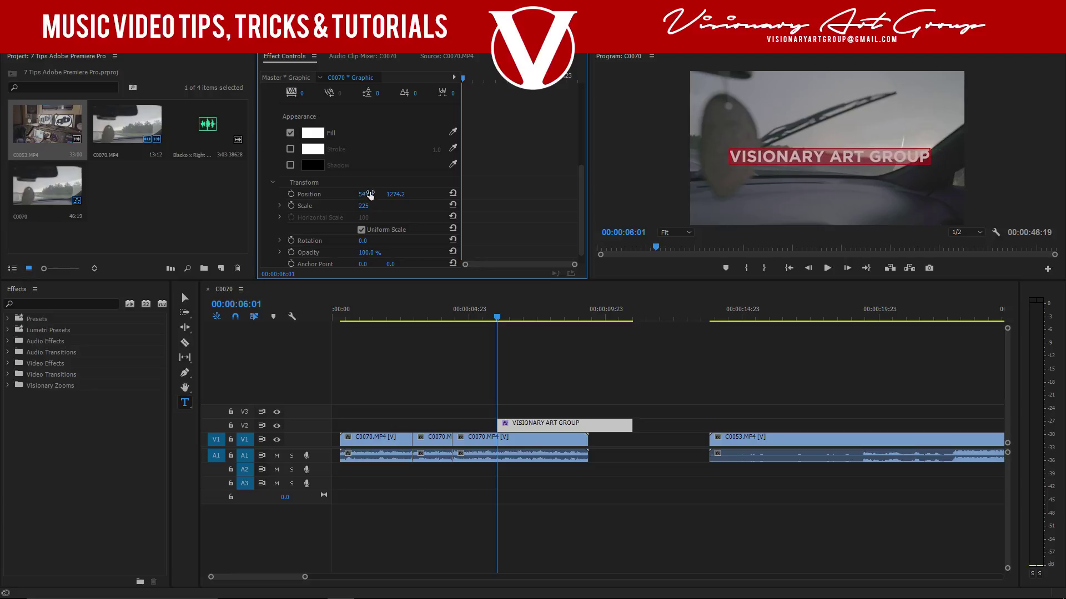
{"action": "left_click_drag", "start_coordinate": [404, 194], "coordinate": [302, 194]}
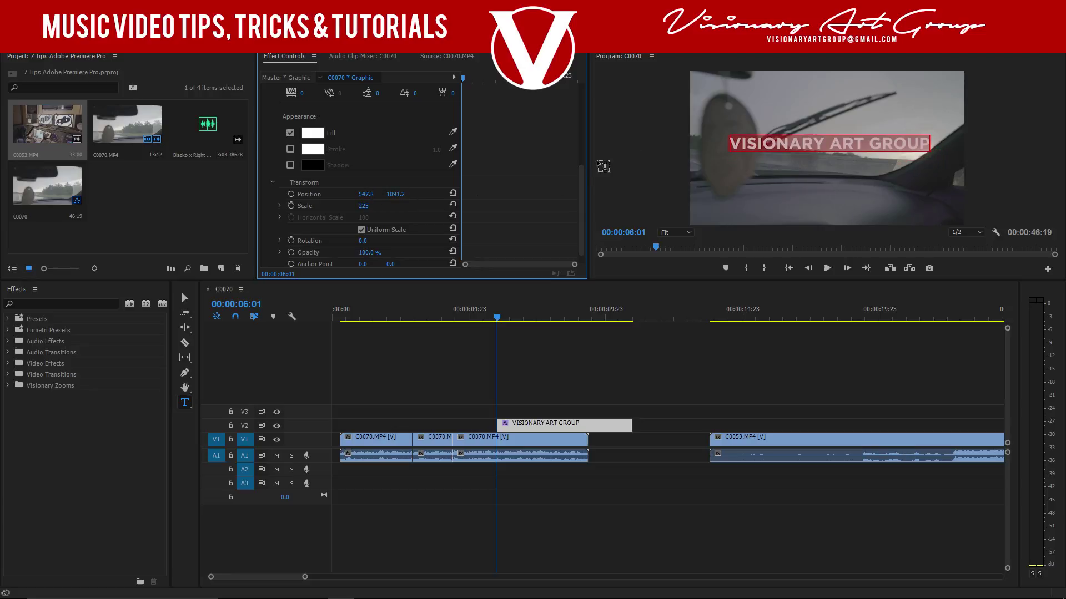
Change the title's fill colour from white to cyan.
{"action": "mouse_move", "coordinate": [580, 184]}
{"action": "left_mouse_down"}
{"action": "mouse_move", "coordinate": [581, 218]}
{"action": "mouse_move", "coordinate": [581, 166]}
{"action": "left_mouse_up"}
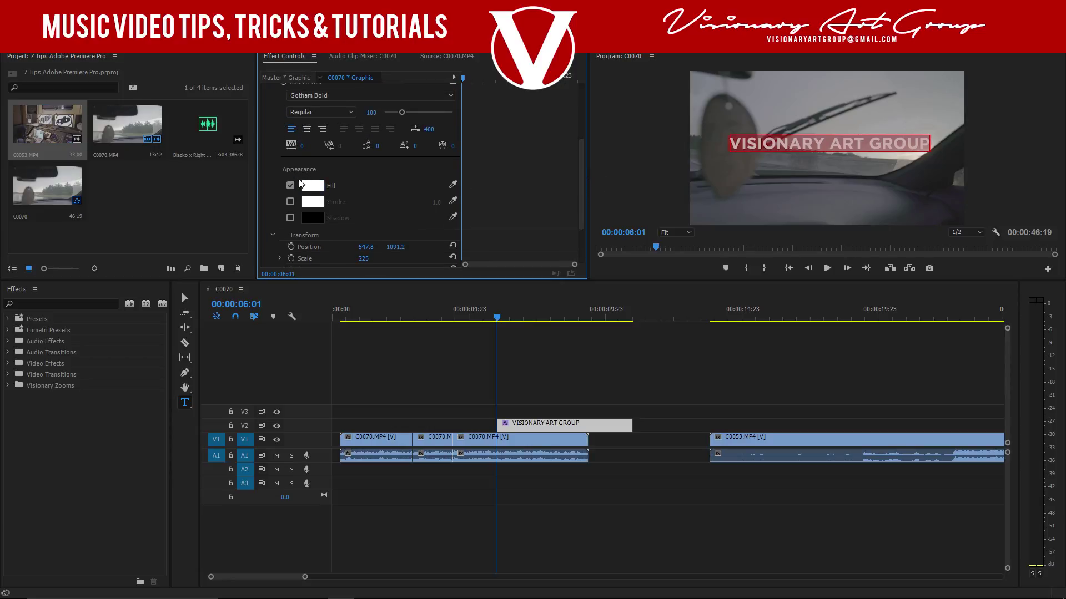
{"action": "left_click", "coordinate": [312, 185]}
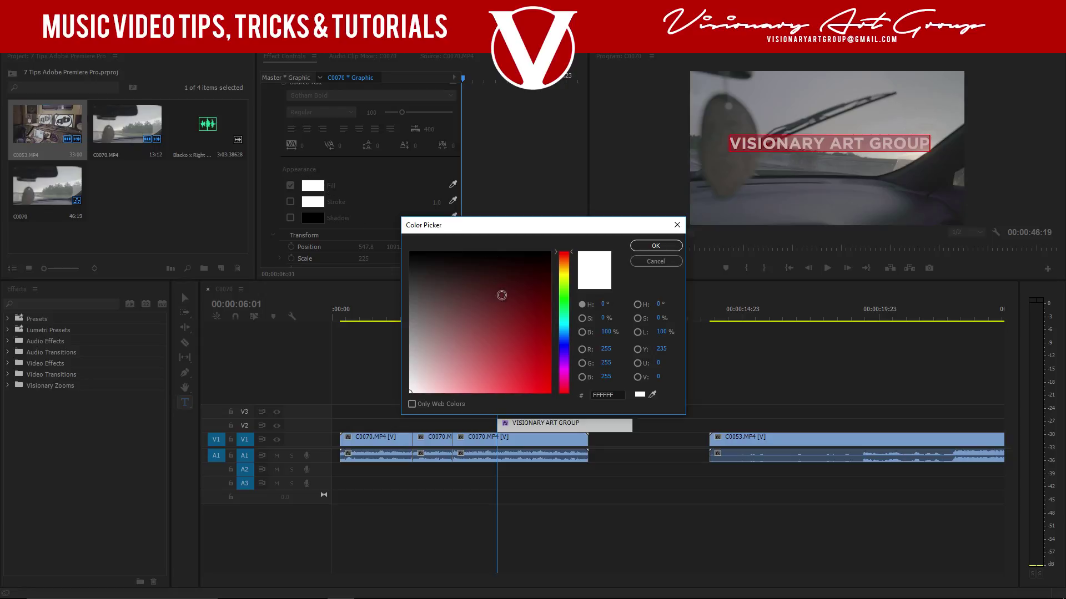
{"action": "left_click", "coordinate": [564, 325]}
{"action": "left_click", "coordinate": [550, 391]}
{"action": "left_click", "coordinate": [655, 246]}
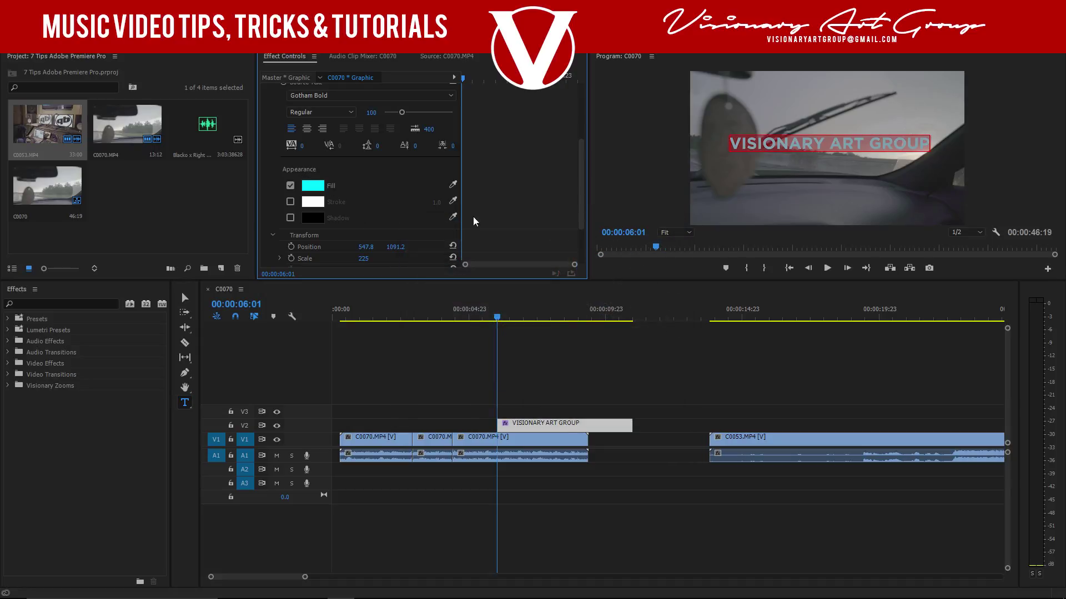
{"action": "mouse_move", "coordinate": [580, 157]}
{"action": "left_mouse_down"}
{"action": "mouse_move", "coordinate": [580, 131]}
{"action": "mouse_move", "coordinate": [580, 167]}
{"action": "mouse_move", "coordinate": [580, 154]}
{"action": "left_mouse_up"}
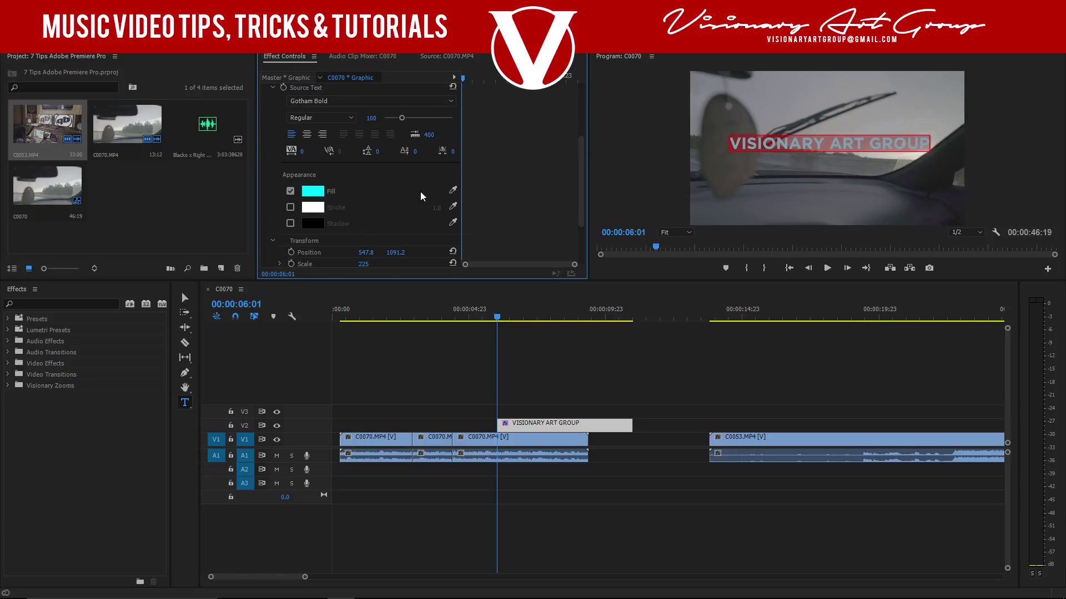
{"action": "scroll", "coordinate": [578, 182], "scroll_direction": "up", "scroll_amount": 5}
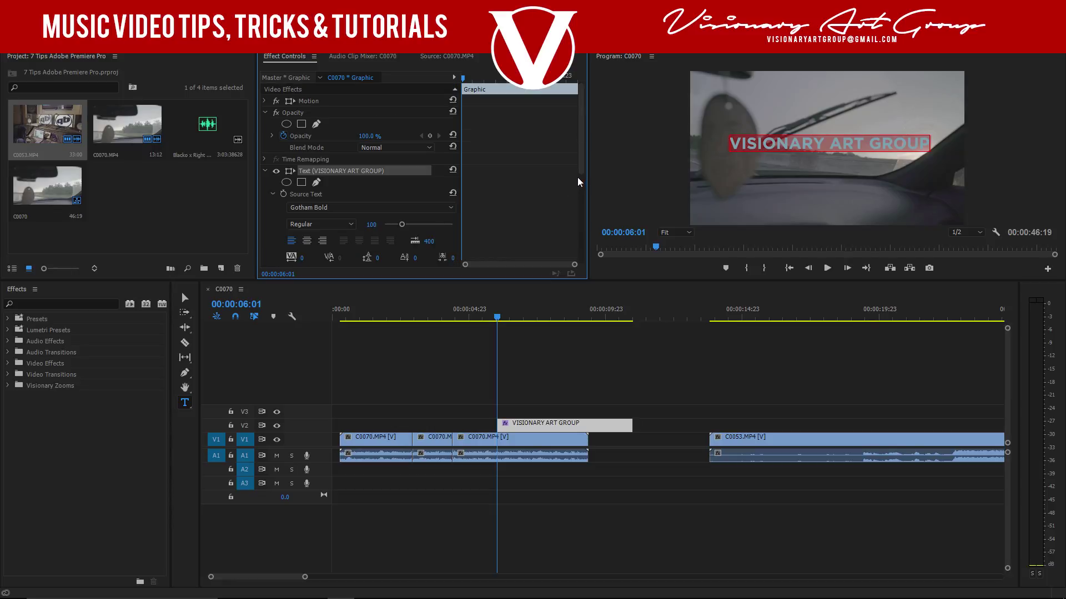
{"action": "left_click", "coordinate": [186, 299]}
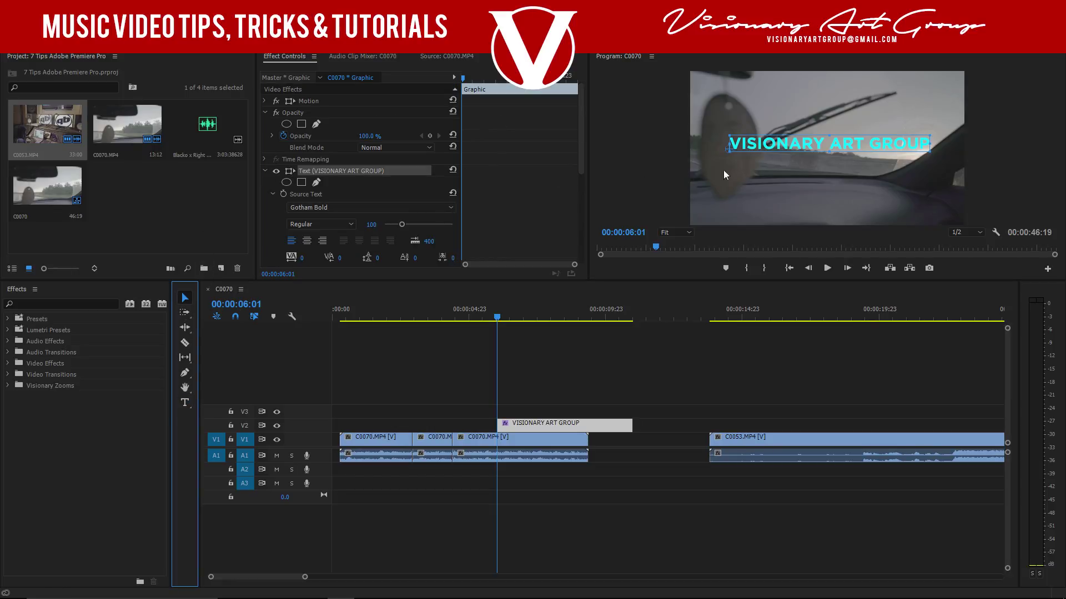
Add a 'YOUTUBE CHANNEL' text line and move it up just under VISIONARY ART GROUP.
{"action": "left_click", "coordinate": [783, 179]}
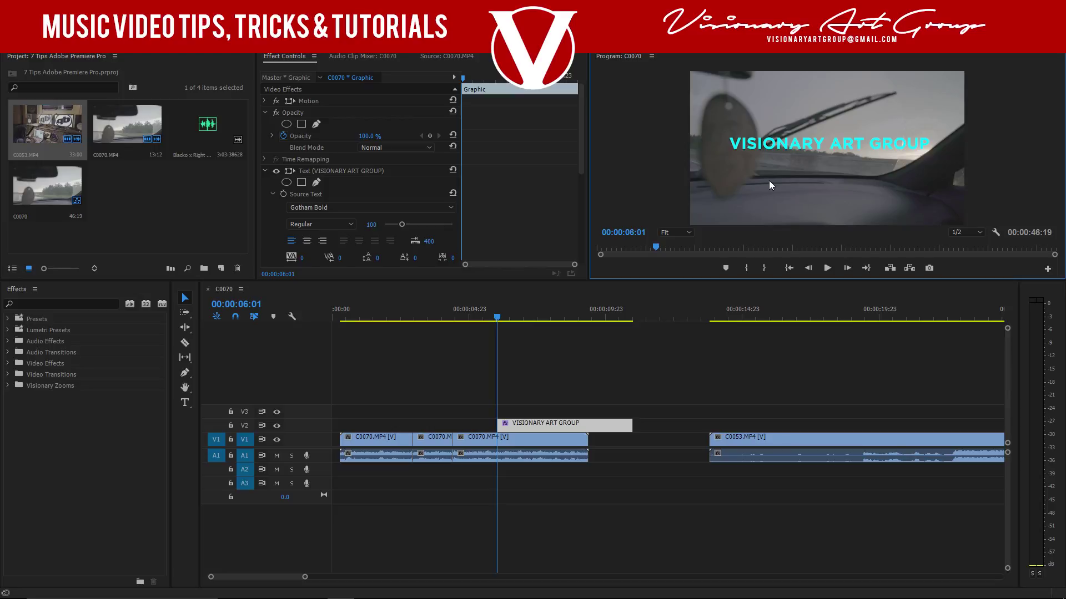
{"action": "left_click", "coordinate": [185, 403]}
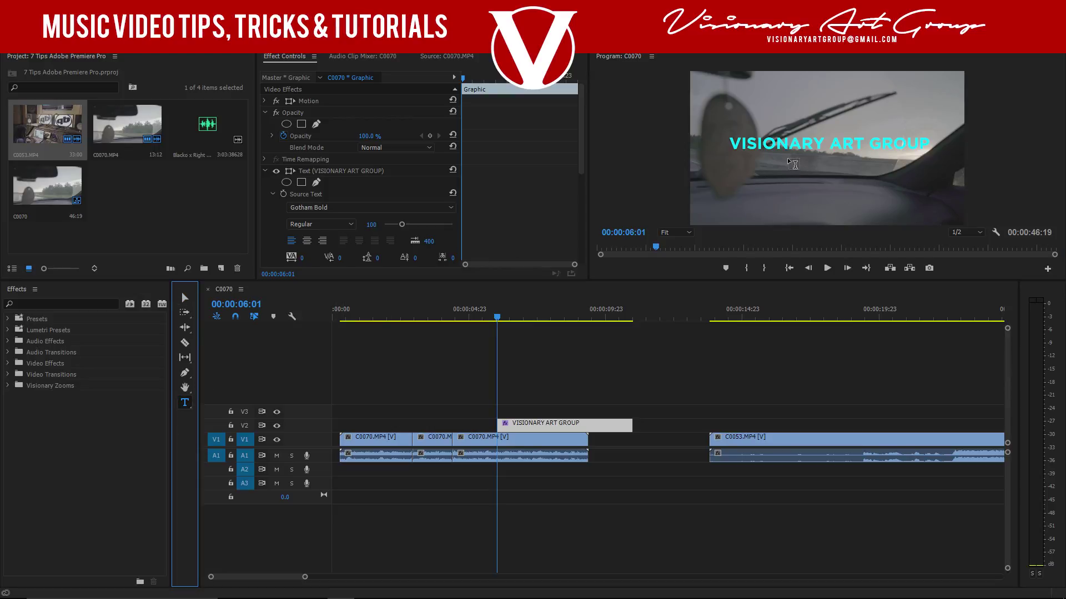
{"action": "left_click", "coordinate": [783, 180]}
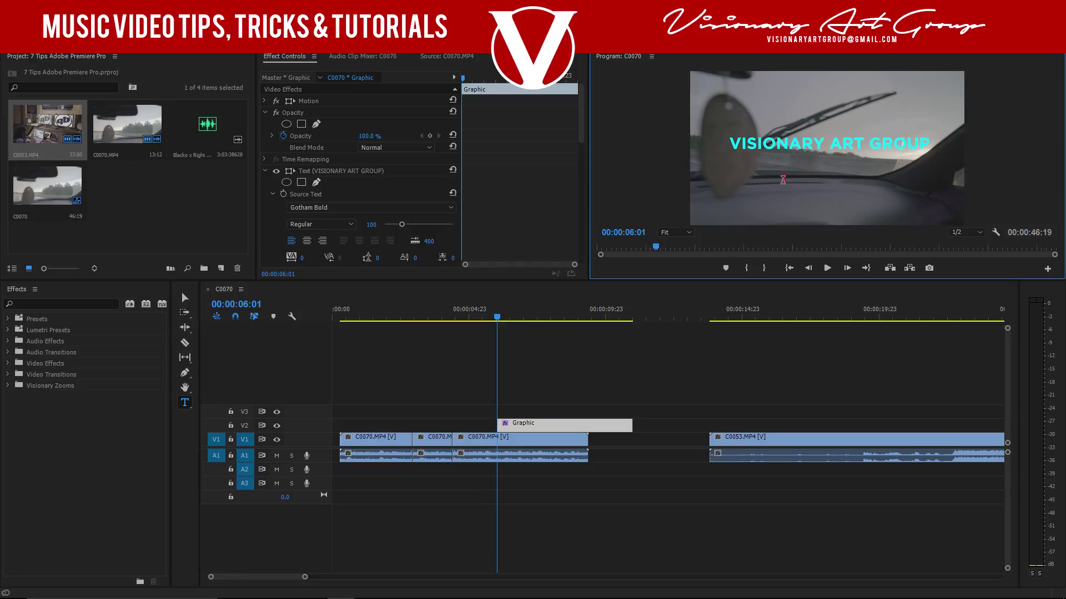
{"action": "type", "text": "YOUTUBE CHANNEL"}
{"action": "left_click", "coordinate": [184, 300]}
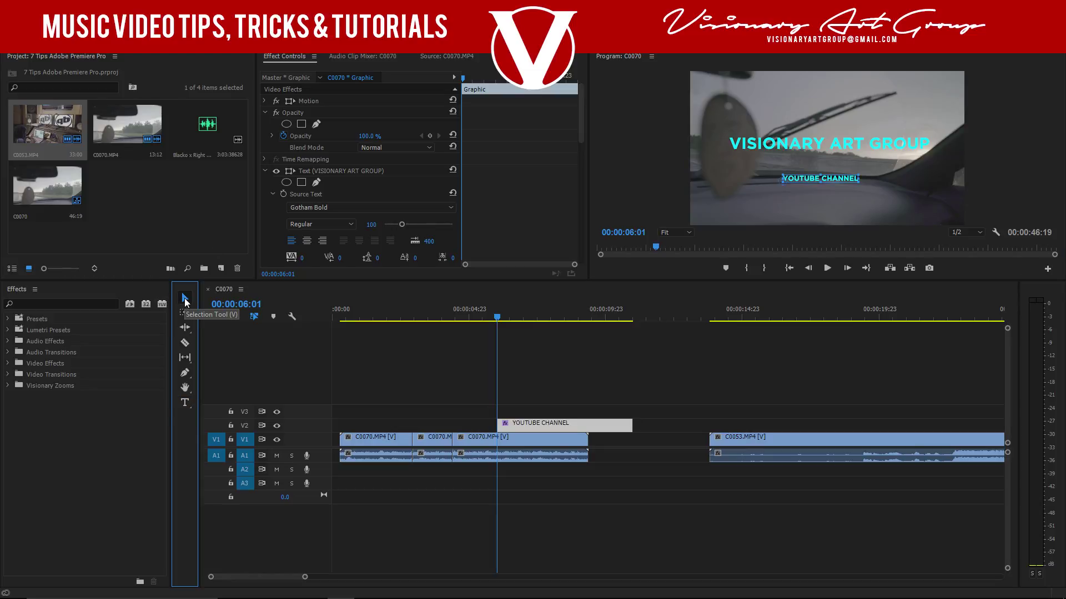
{"action": "left_click", "coordinate": [814, 179]}
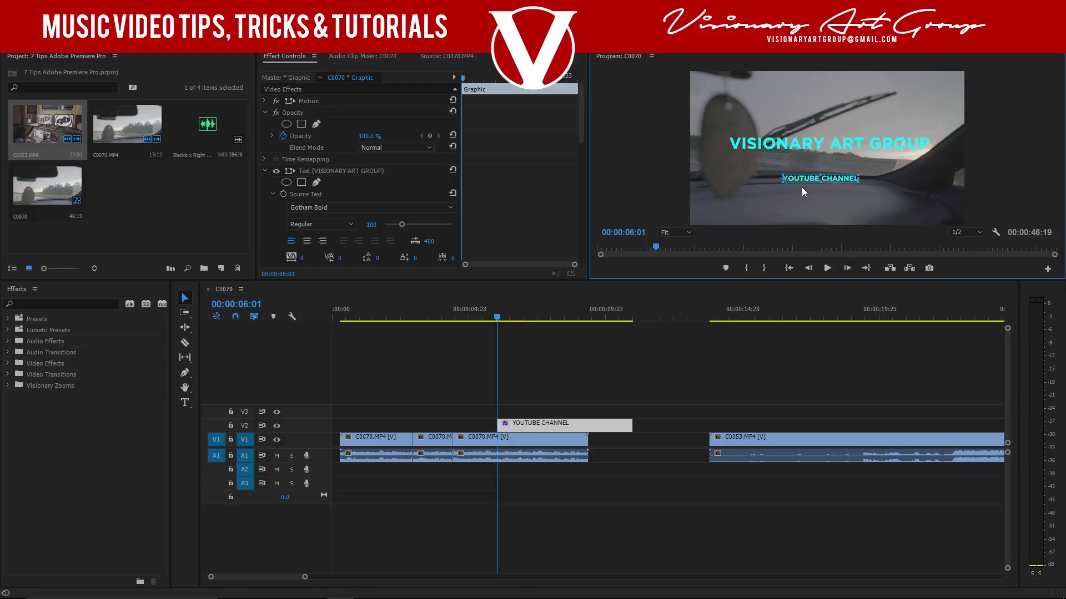
{"action": "left_click_drag", "start_coordinate": [805, 180], "coordinate": [807, 163]}
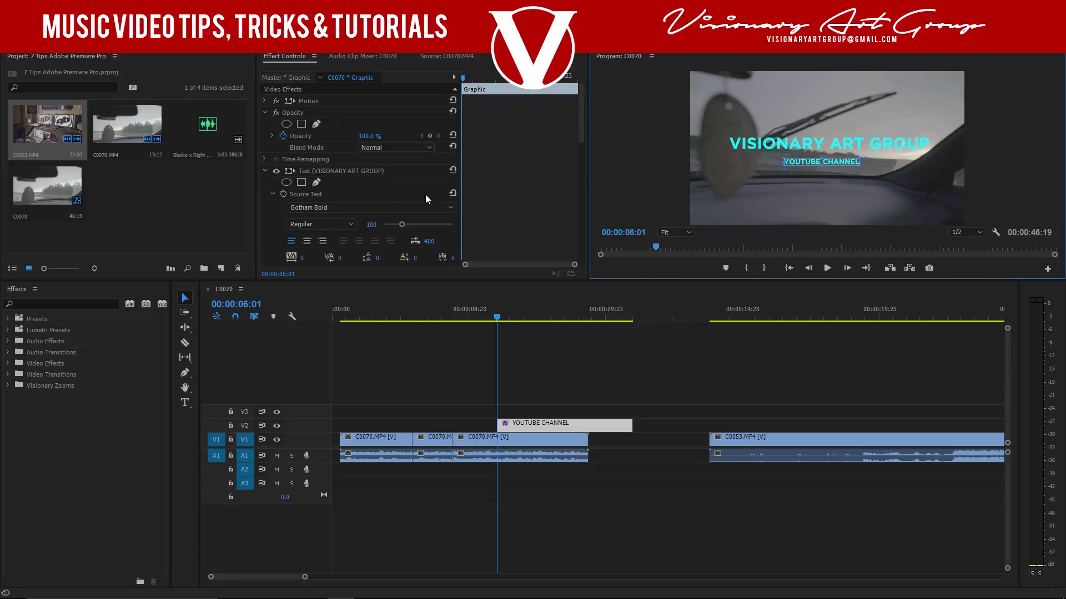
{"action": "left_click_drag", "start_coordinate": [582, 138], "coordinate": [595, 227]}
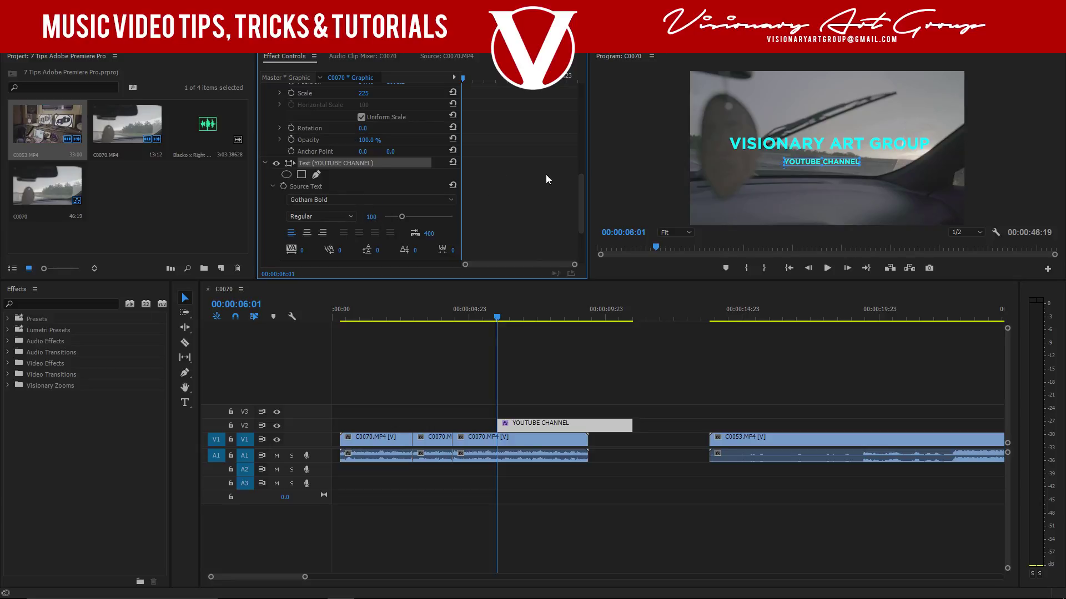
Give the YOUTUBE CHANNEL subtitle a red fill.
{"action": "scroll", "coordinate": [577, 178], "scroll_direction": "down", "scroll_amount": 2}
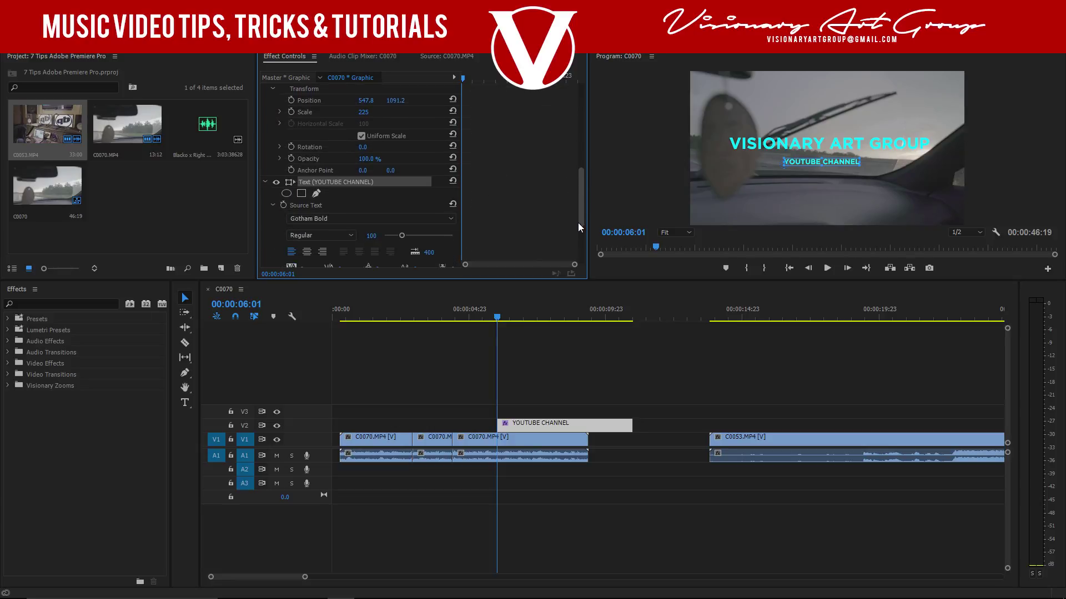
{"action": "scroll", "coordinate": [580, 245], "scroll_direction": "down", "scroll_amount": 3}
{"action": "left_click", "coordinate": [313, 212]}
{"action": "left_click", "coordinate": [410, 308]}
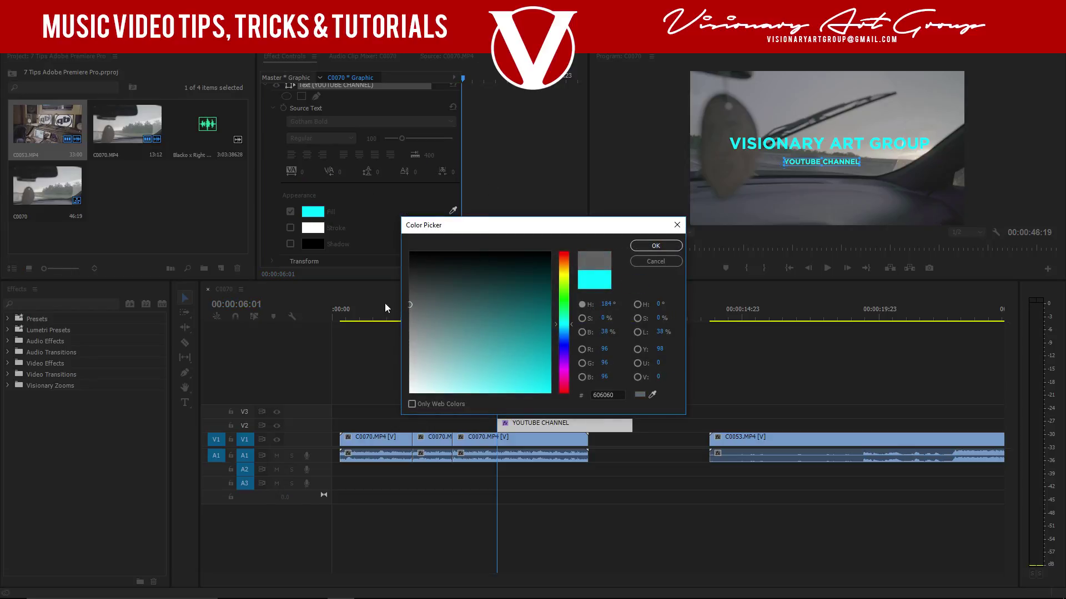
{"action": "left_click", "coordinate": [635, 246]}
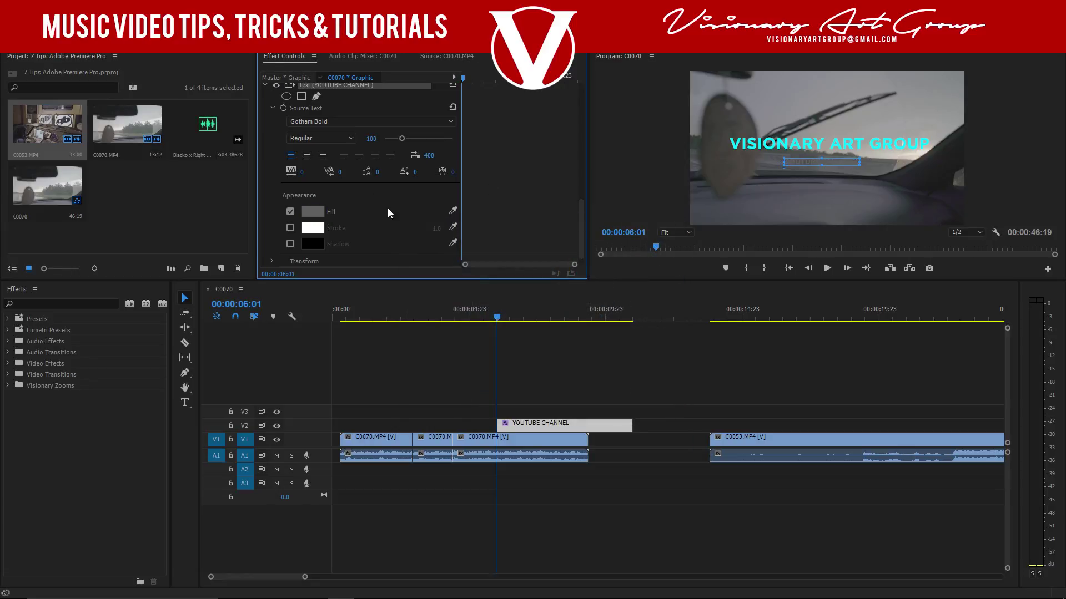
{"action": "left_click", "coordinate": [312, 213]}
{"action": "left_click", "coordinate": [544, 348]}
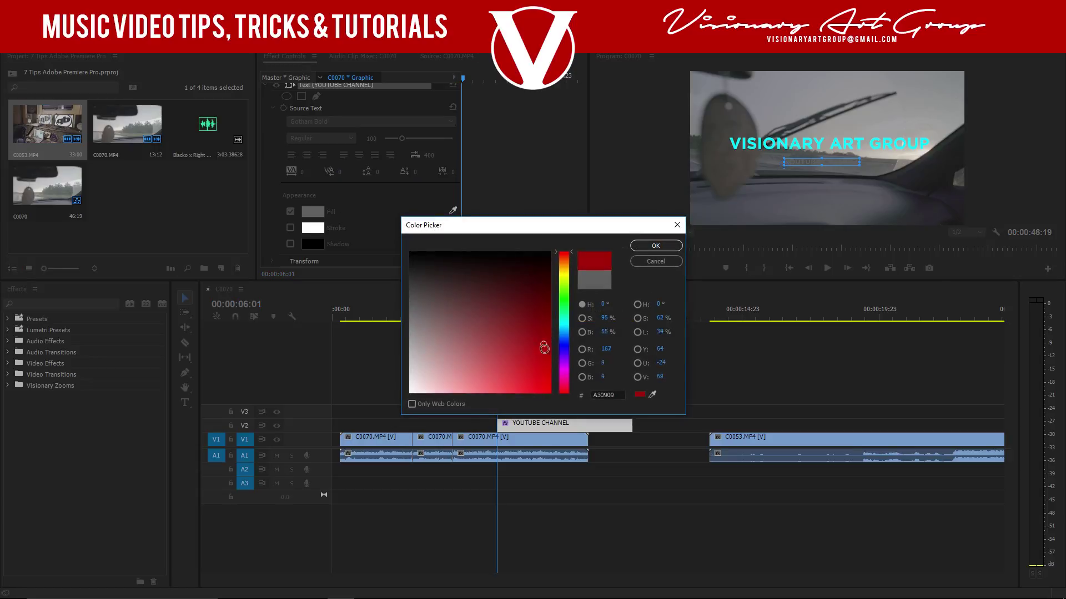
{"action": "left_click", "coordinate": [656, 245]}
{"action": "left_click_drag", "start_coordinate": [585, 200], "coordinate": [583, 229]}
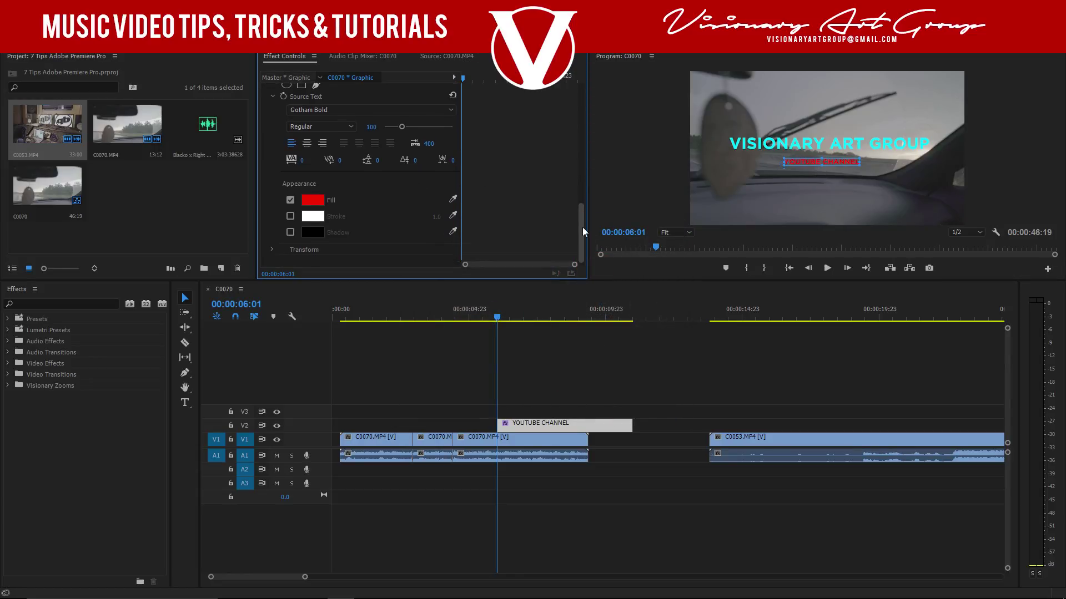
Scale the subtitle to 163 and place it at 1131.0, 1277.9 beneath the cyan title.
{"action": "left_click", "coordinate": [270, 250]}
{"action": "scroll", "coordinate": [510, 217], "scroll_direction": "down", "scroll_amount": 3}
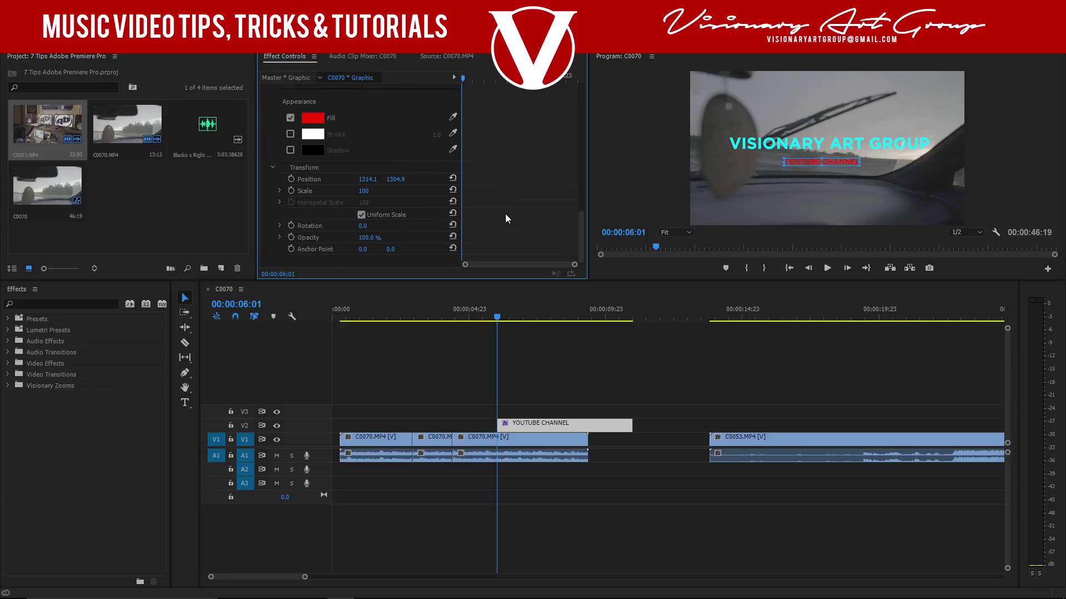
{"action": "left_click_drag", "start_coordinate": [364, 190], "coordinate": [344, 180]}
{"action": "left_click_drag", "start_coordinate": [372, 229], "coordinate": [383, 230]}
{"action": "left_click", "coordinate": [453, 224]}
{"action": "left_click_drag", "start_coordinate": [810, 165], "coordinate": [804, 172]}
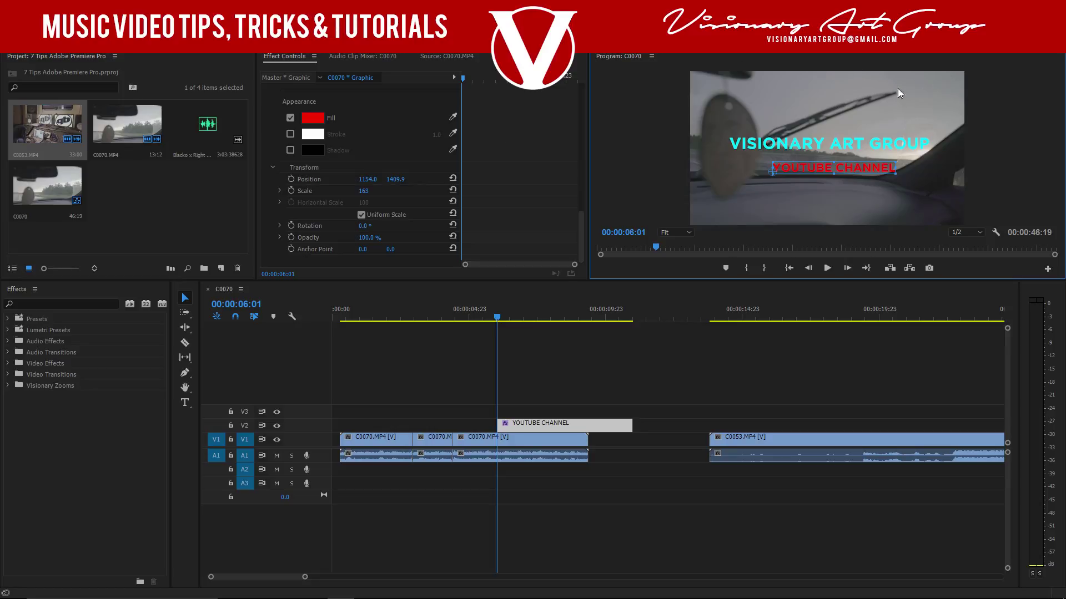
{"action": "left_click_drag", "start_coordinate": [803, 168], "coordinate": [803, 164]}
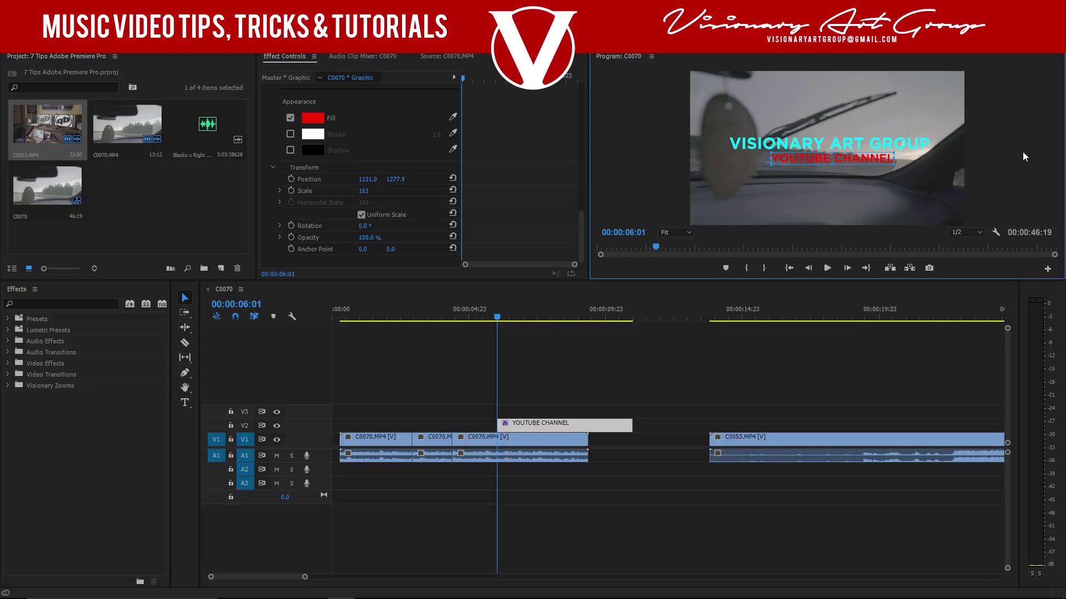
{"action": "left_click", "coordinate": [820, 191]}
{"action": "left_click", "coordinate": [488, 317]}
{"action": "mouse_move", "coordinate": [488, 317]}
{"action": "left_mouse_down"}
{"action": "mouse_move", "coordinate": [452, 317]}
{"action": "mouse_move", "coordinate": [507, 318]}
{"action": "mouse_move", "coordinate": [471, 319]}
{"action": "left_mouse_up"}
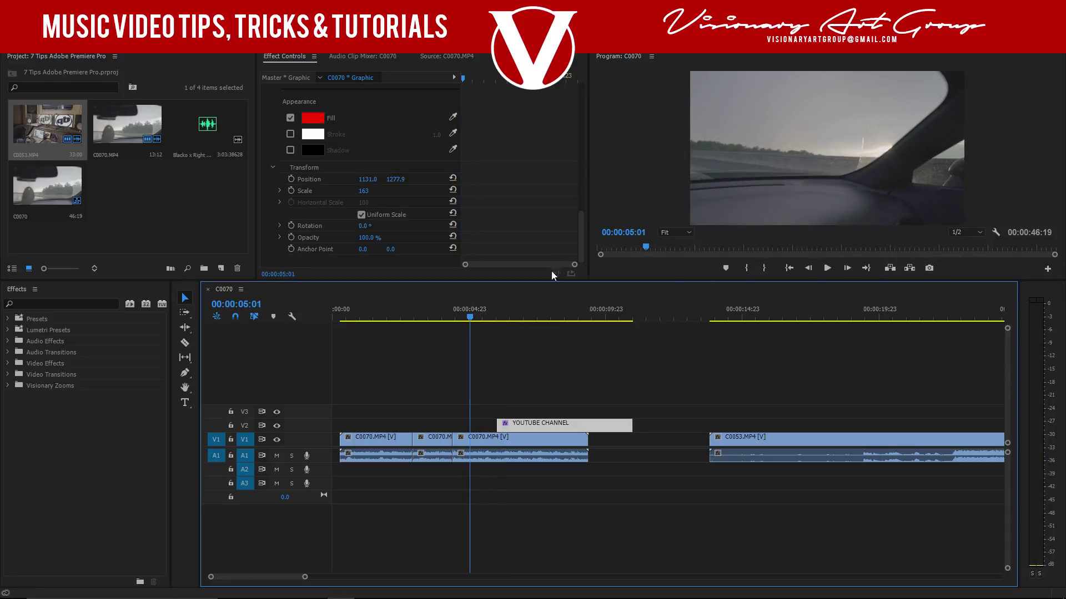
{"action": "left_click_drag", "start_coordinate": [475, 316], "coordinate": [514, 321]}
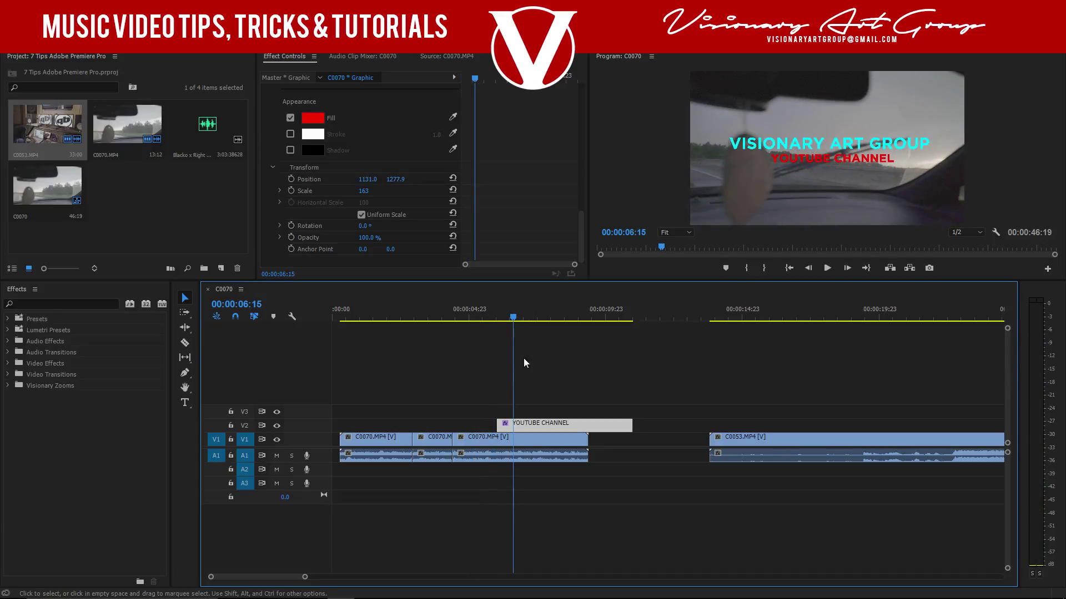
{"action": "left_click", "coordinate": [430, 321]}
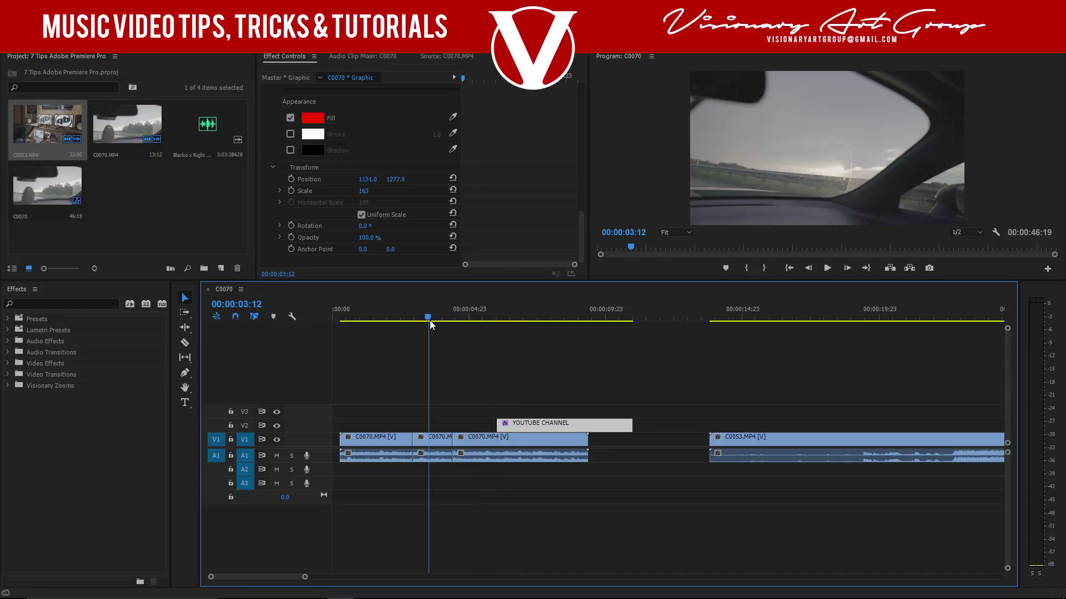
{"action": "left_click_drag", "start_coordinate": [430, 320], "coordinate": [799, 329]}
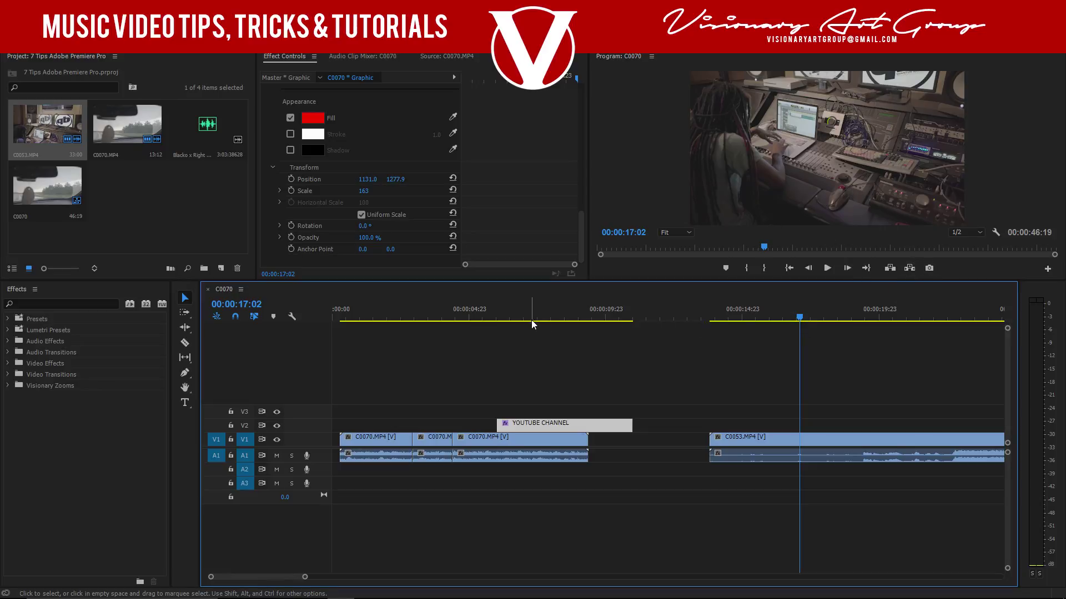
{"action": "left_click", "coordinate": [503, 314]}
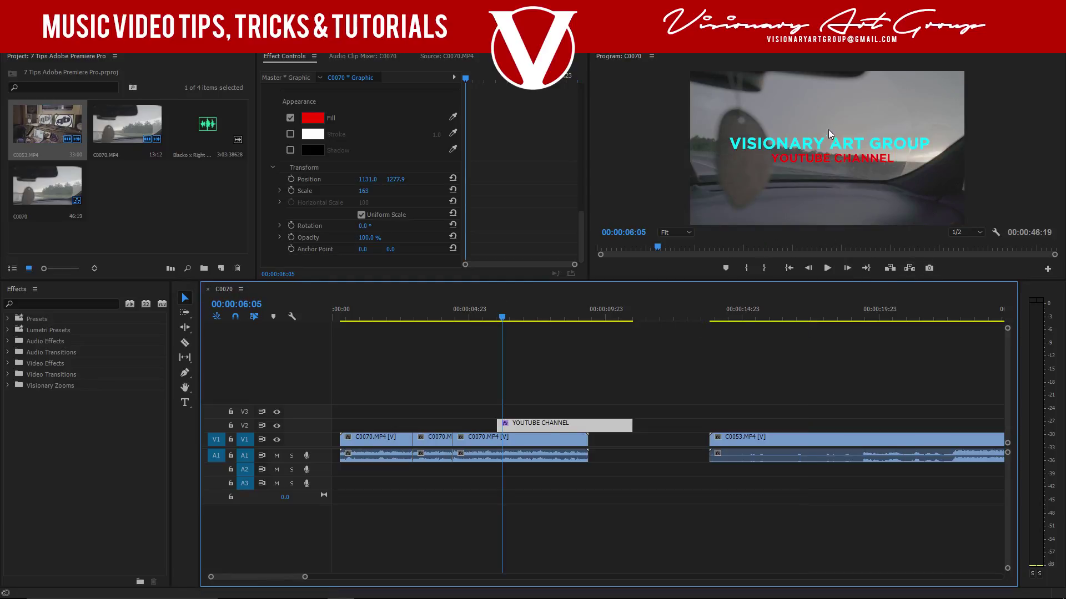
Export the current frame as a JPEG named 'Youtube export' and import it into the project.
{"action": "left_click", "coordinate": [928, 268]}
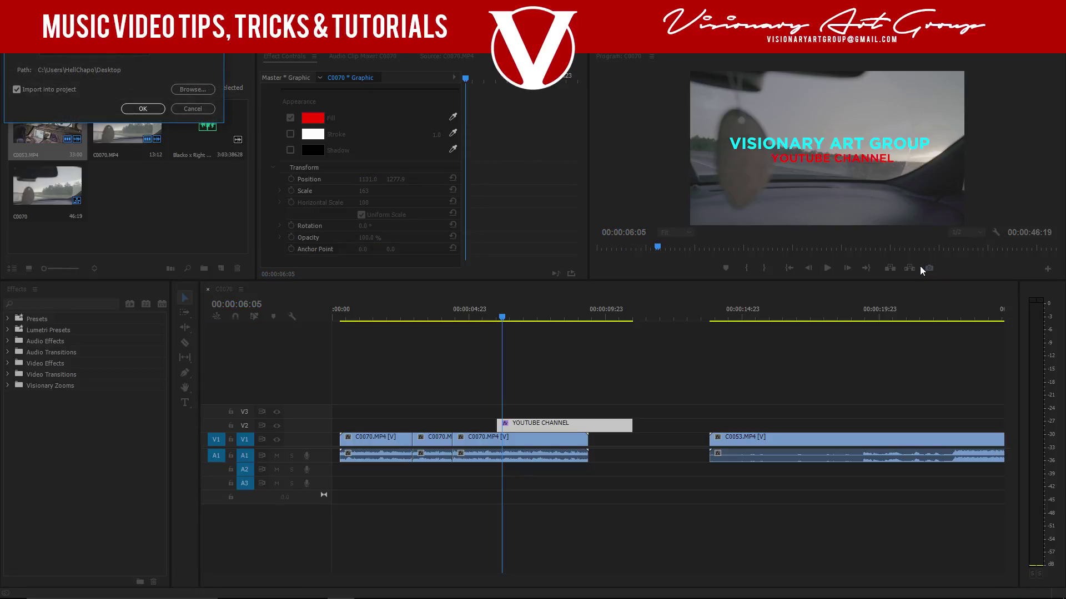
{"action": "left_click_drag", "start_coordinate": [52, 9], "coordinate": [491, 286]}
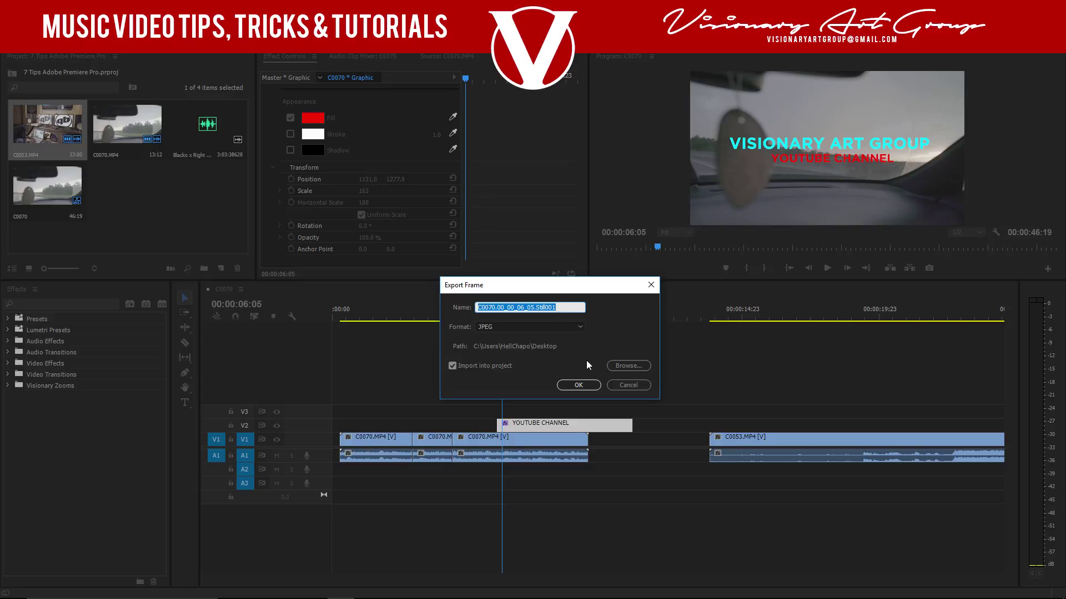
{"action": "type", "text": "youtube export"}
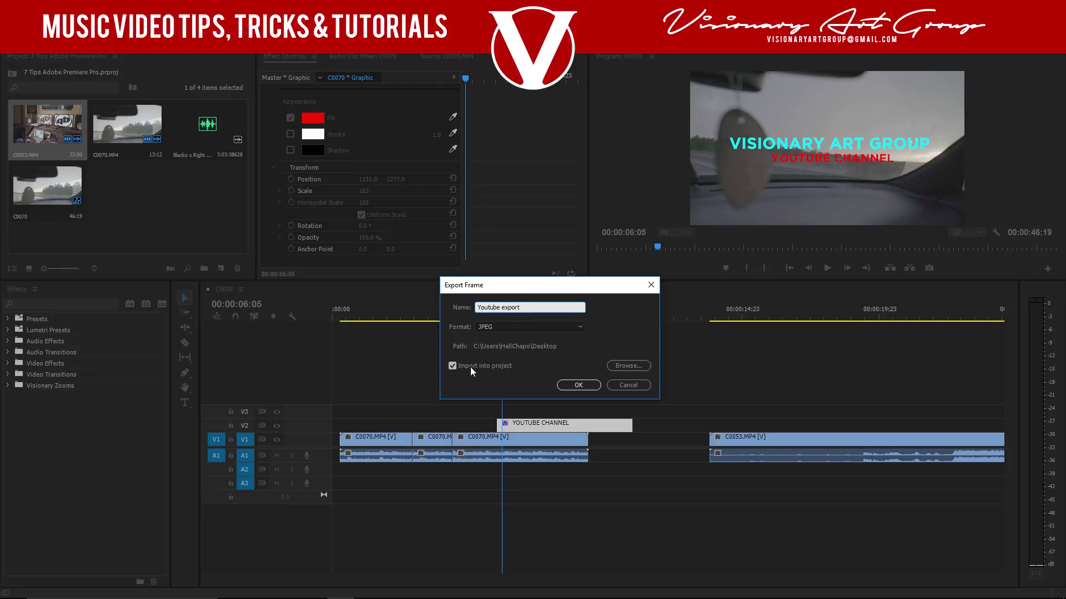
{"action": "left_click", "coordinate": [453, 366]}
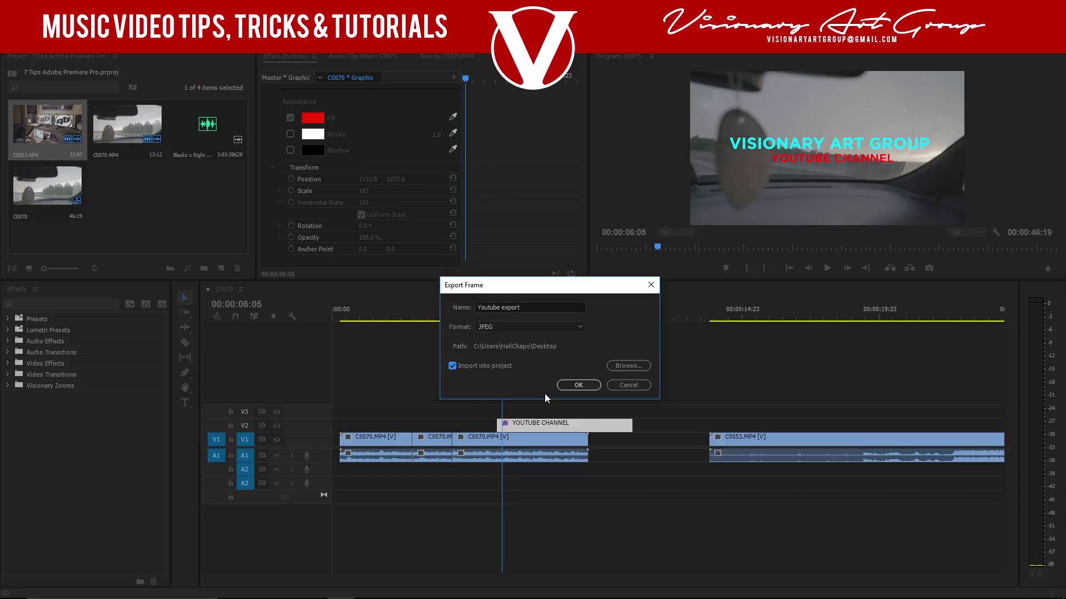
{"action": "left_click", "coordinate": [577, 385]}
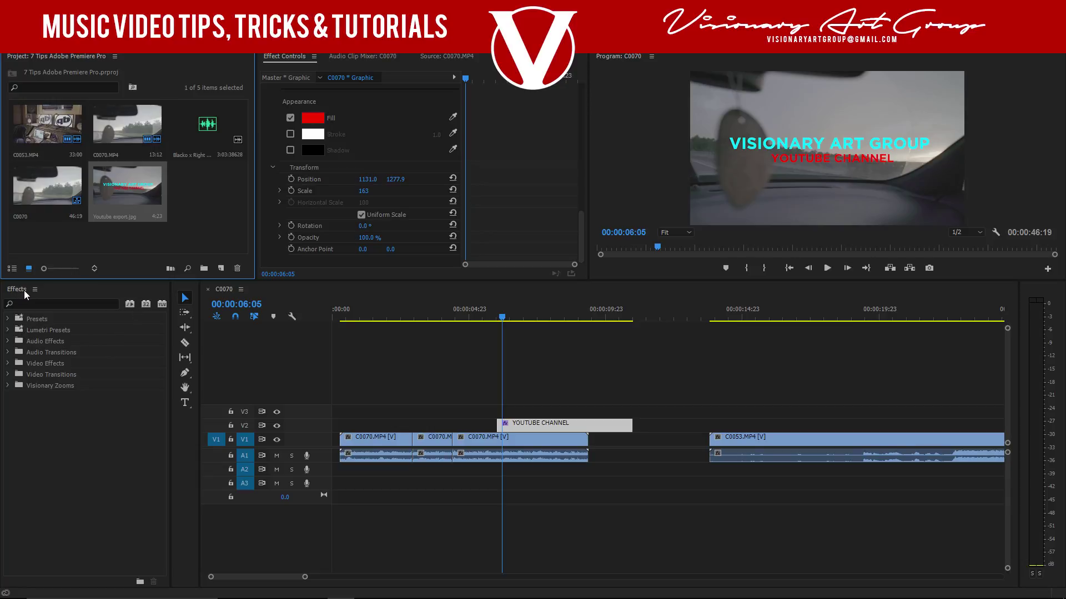
Apply Film Dissolve from Video Transitions > Dissolve to the start of the V2 title clip.
{"action": "left_click", "coordinate": [11, 363]}
{"action": "scroll", "coordinate": [83, 371], "scroll_direction": "down", "scroll_amount": 1}
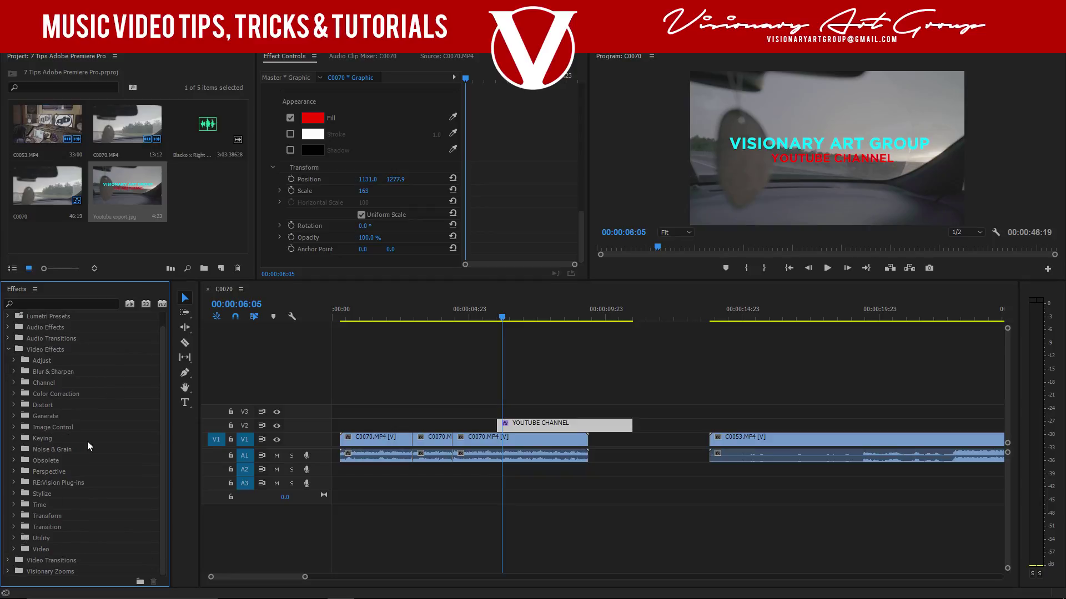
{"action": "left_click", "coordinate": [47, 301]}
{"action": "type", "text": "film"}
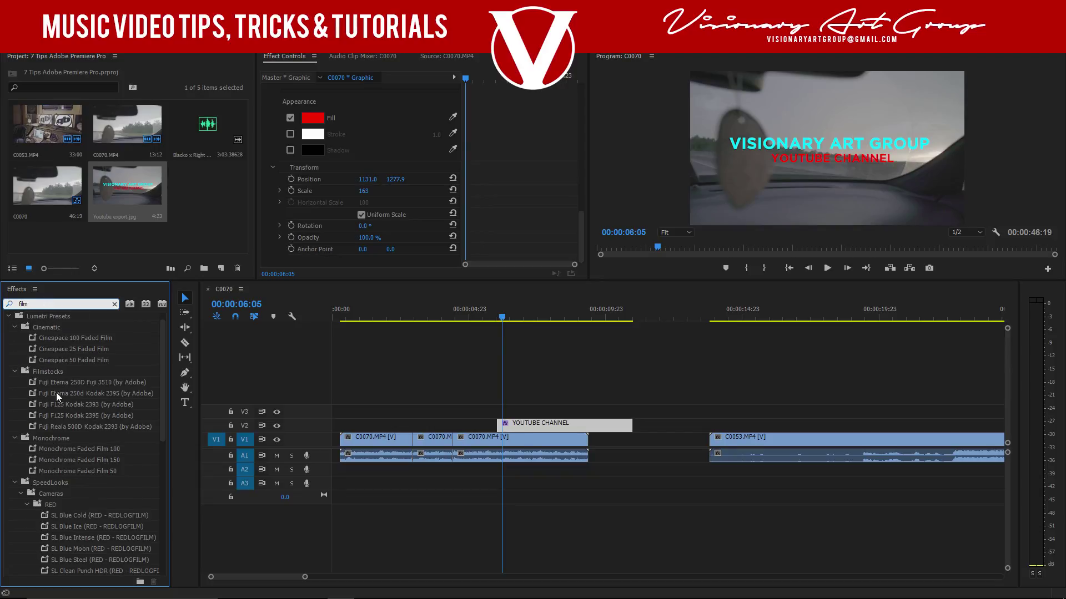
{"action": "scroll", "coordinate": [78, 453], "scroll_direction": "down", "scroll_amount": 10}
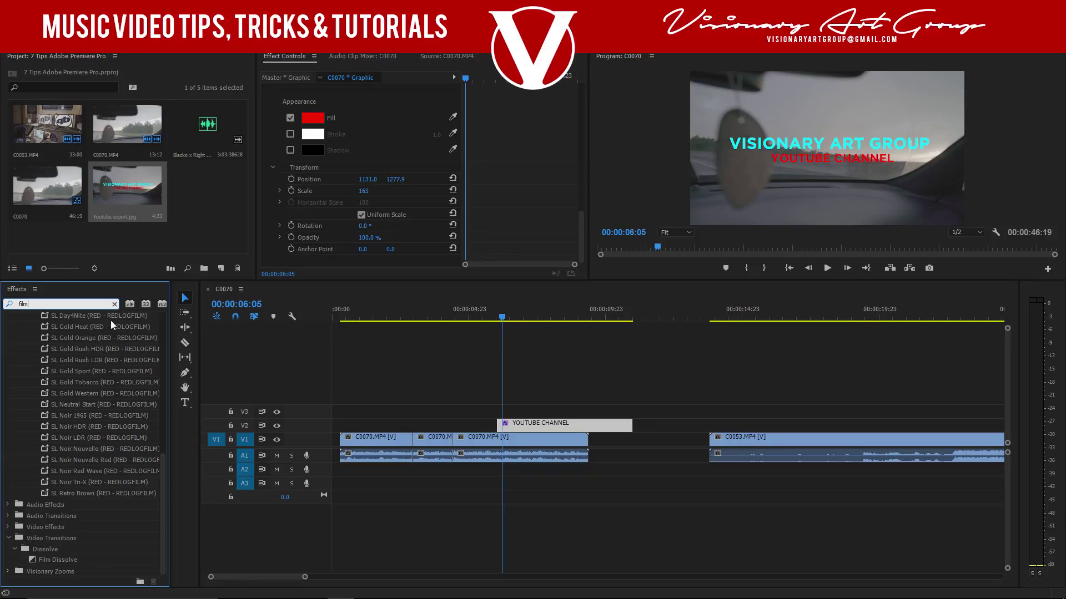
{"action": "left_click", "coordinate": [114, 304]}
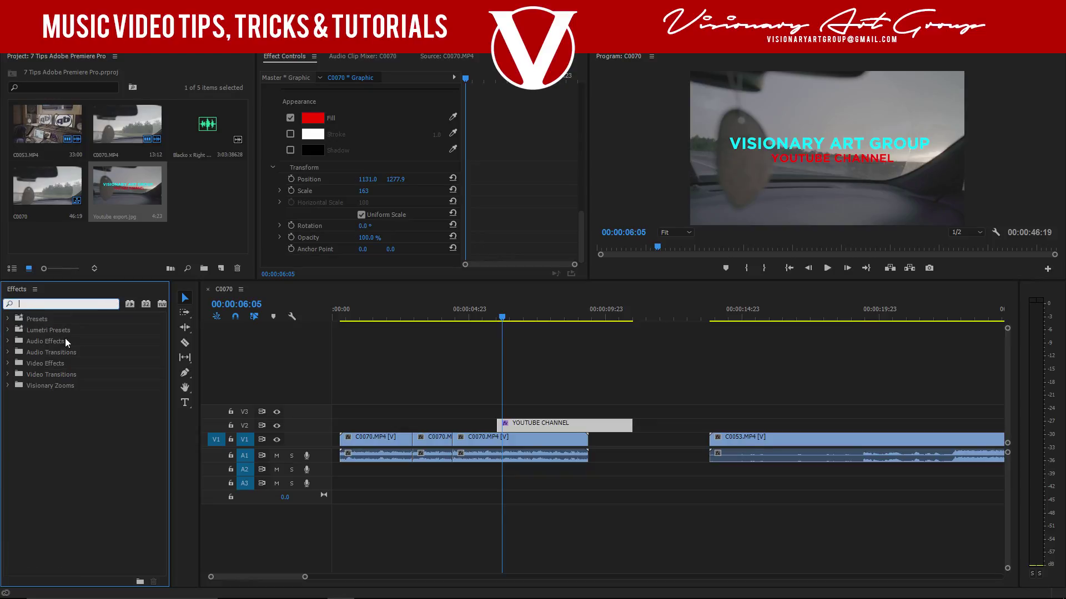
{"action": "left_click", "coordinate": [10, 376]}
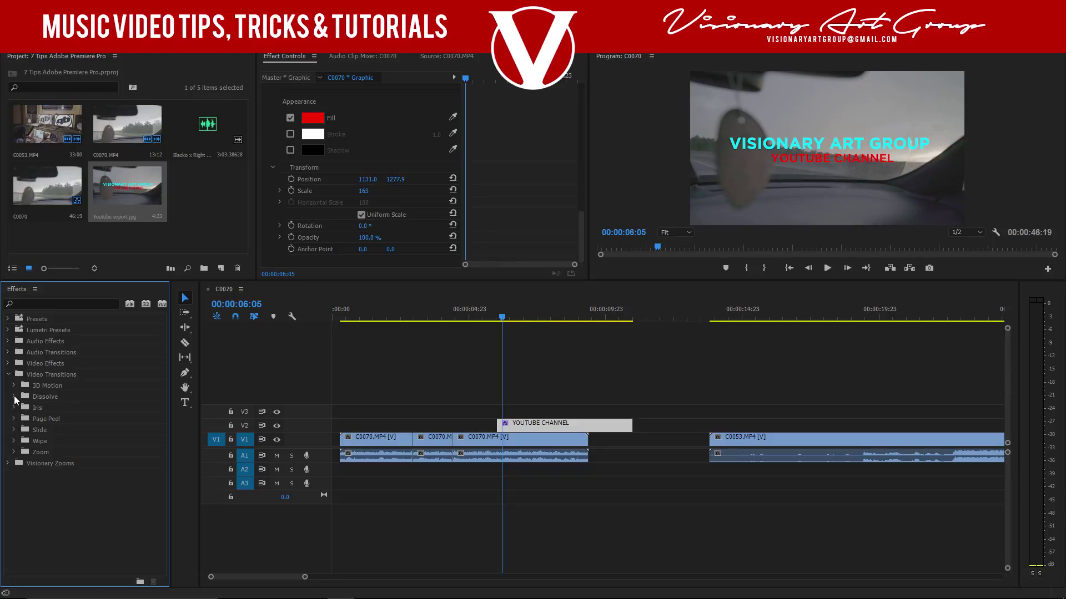
{"action": "left_click", "coordinate": [14, 397]}
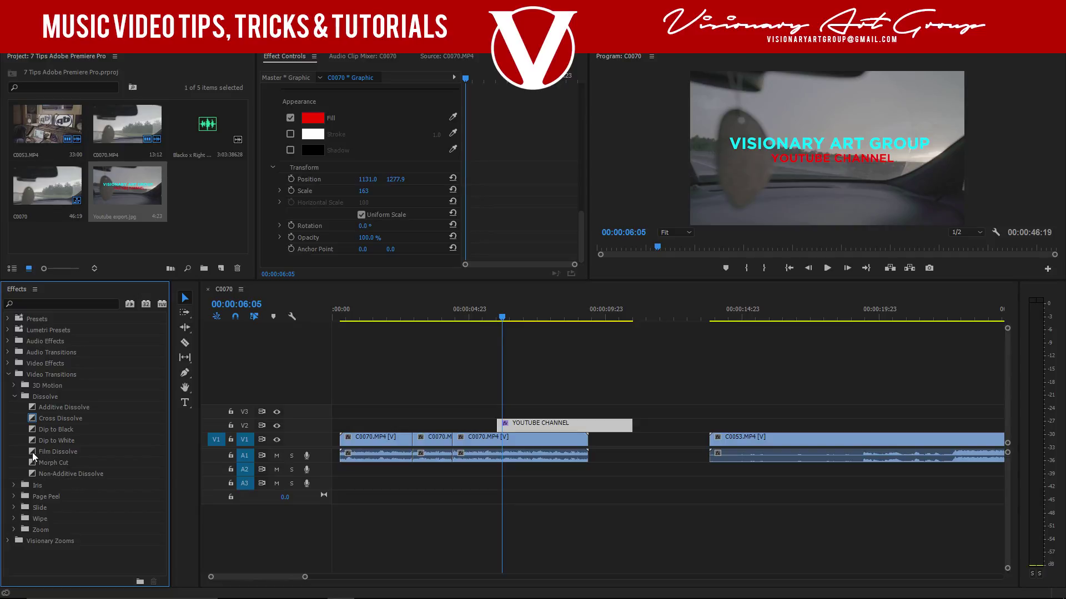
{"action": "left_click_drag", "start_coordinate": [32, 452], "coordinate": [383, 420]}
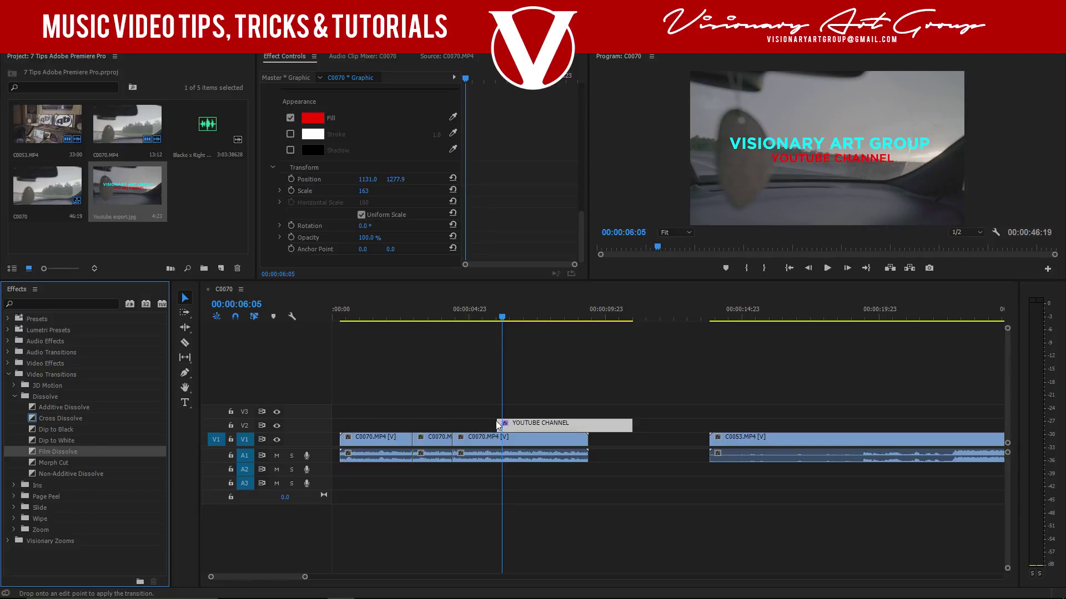
{"action": "left_click_drag", "start_coordinate": [498, 425], "coordinate": [499, 425]}
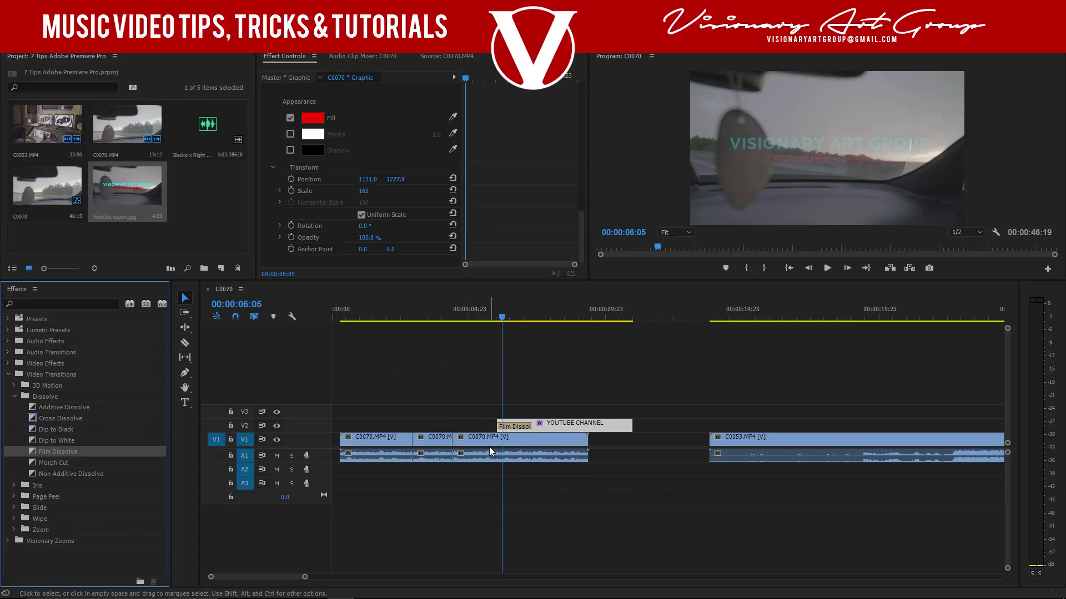
Redo the Film Dissolve at the title clip's start and preview the fade-in.
{"action": "key", "text": "ctrl+z"}
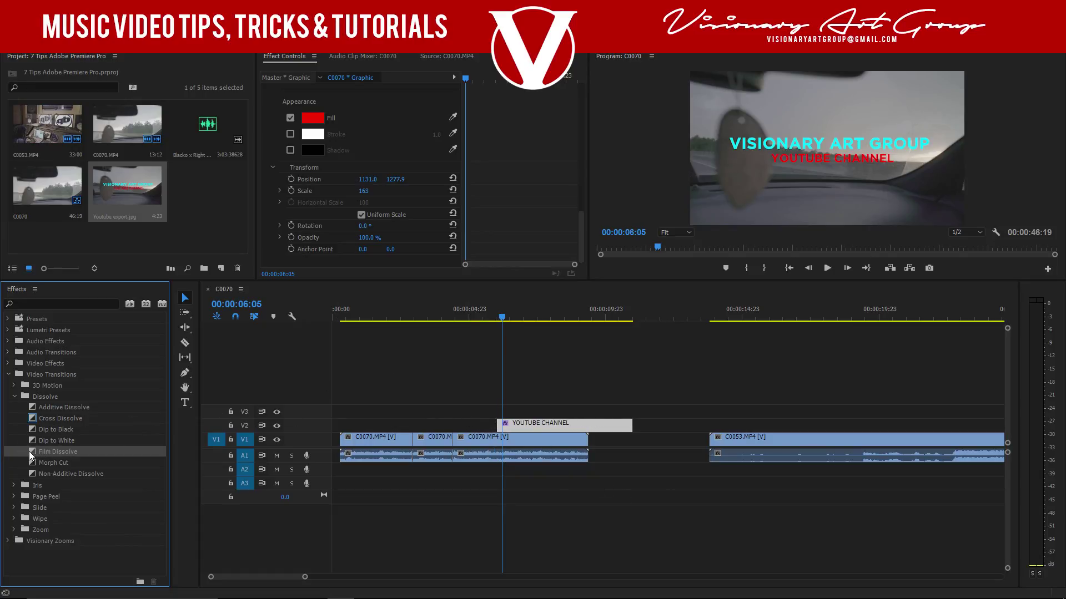
{"action": "left_click_drag", "start_coordinate": [29, 451], "coordinate": [503, 425]}
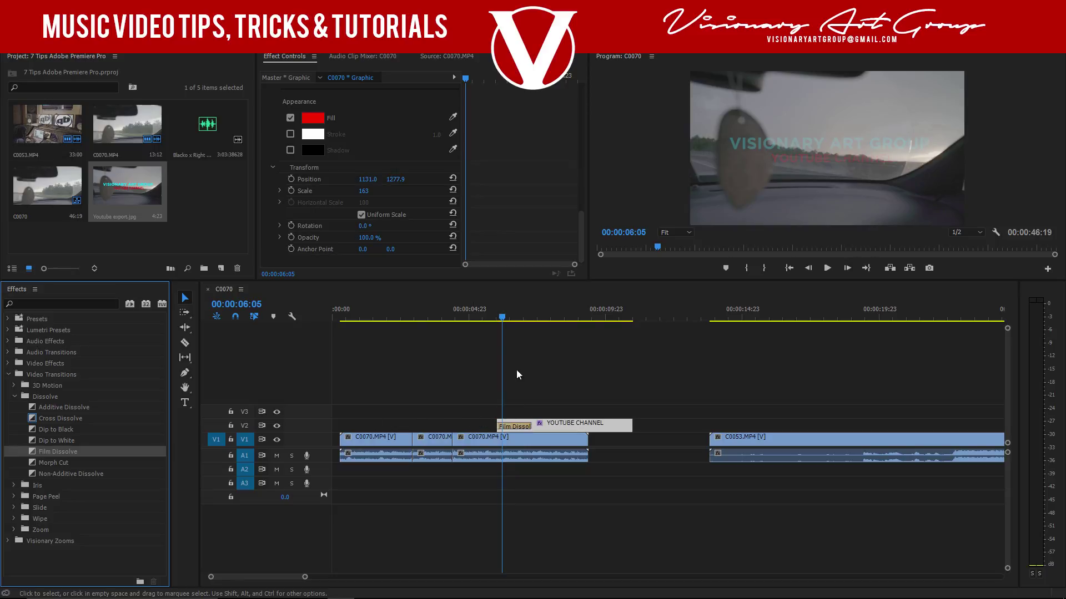
{"action": "left_click", "coordinate": [488, 317]}
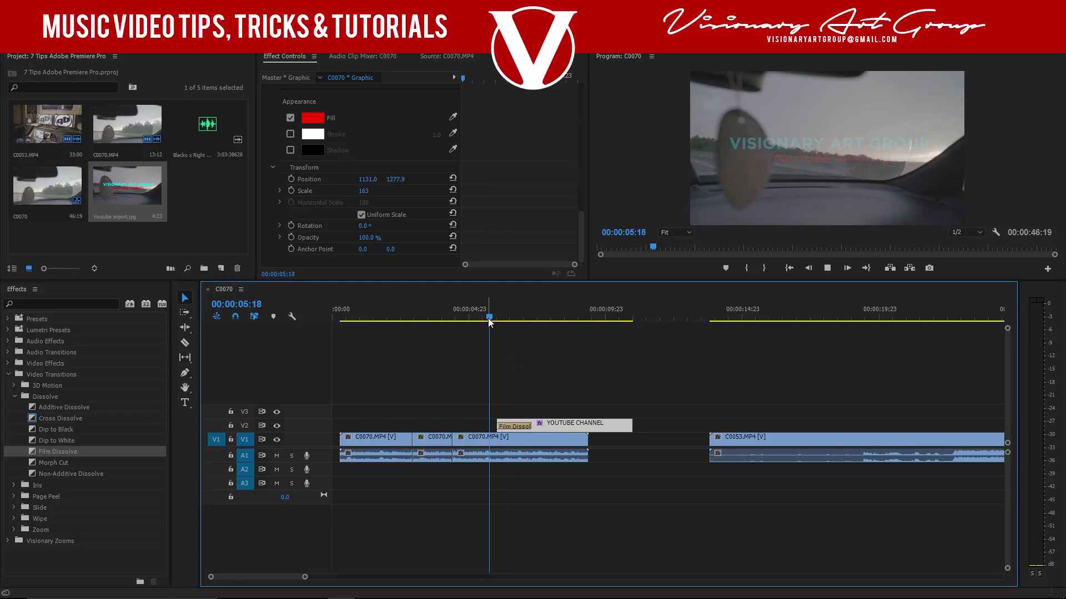
{"action": "key", "text": "space"}
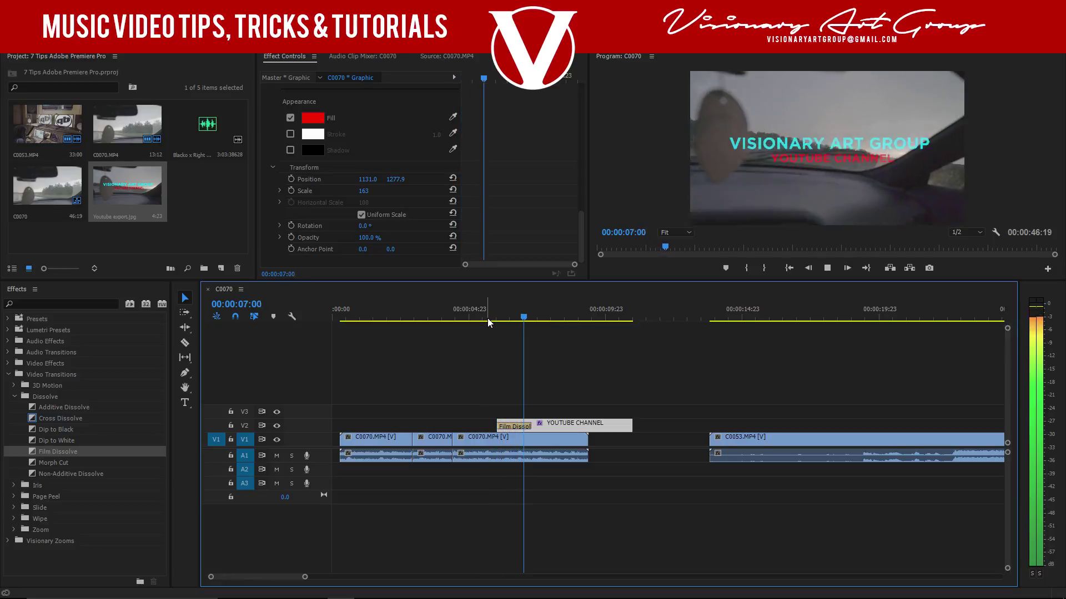
{"action": "key", "text": "space"}
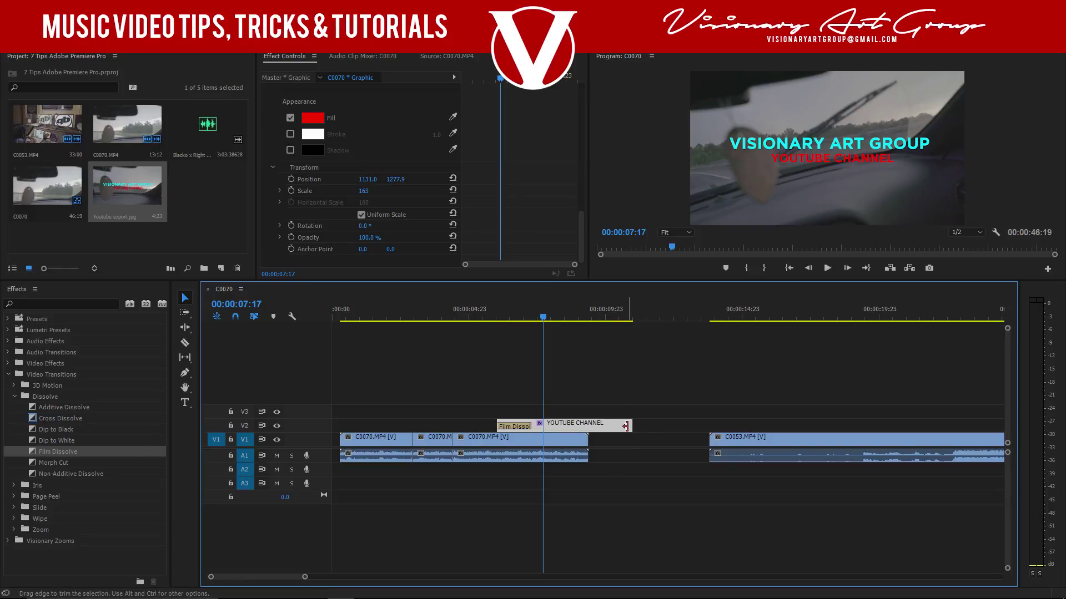
Add Film Dissolves to the end of the YOUTUBE CHANNEL title and the start of C0053.MP4.
{"action": "left_click", "coordinate": [31, 451]}
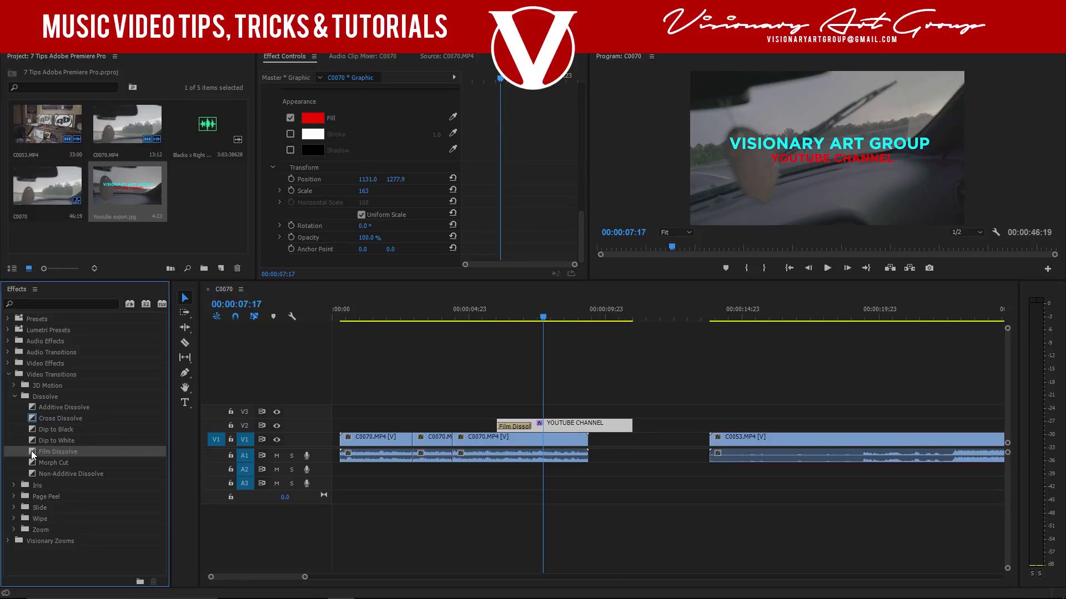
{"action": "left_click_drag", "start_coordinate": [31, 451], "coordinate": [627, 424]}
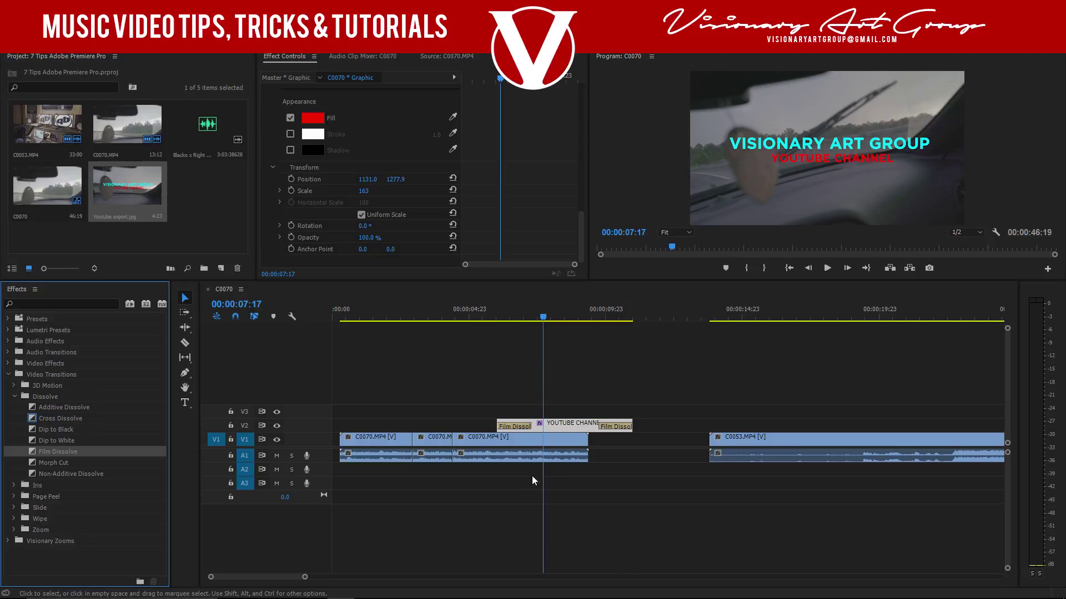
{"action": "left_click", "coordinate": [611, 317]}
{"action": "key", "text": "space"}
{"action": "key", "text": "space"}
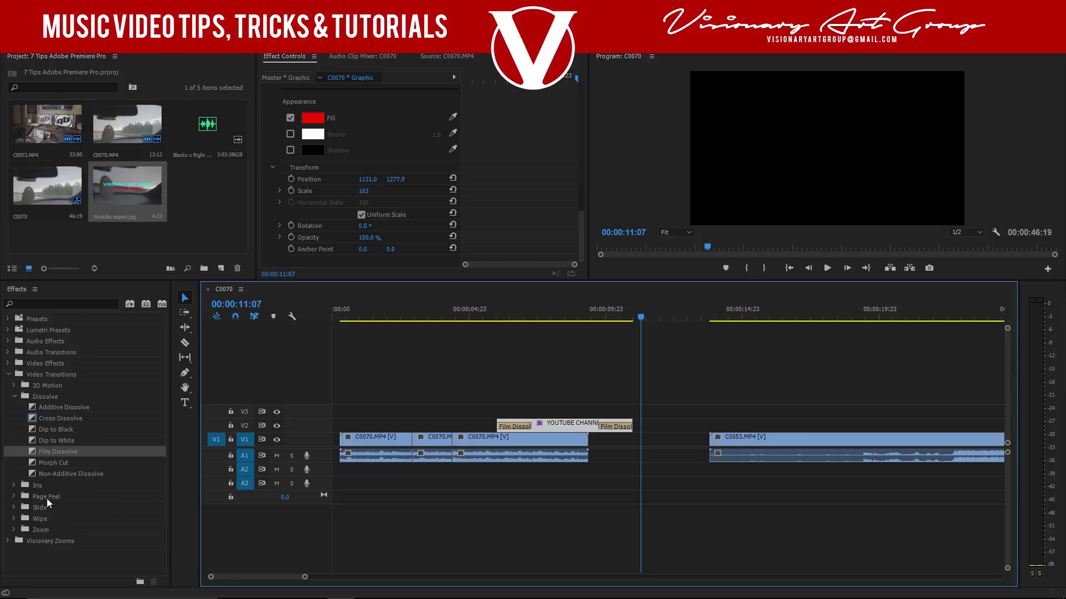
{"action": "left_click_drag", "start_coordinate": [40, 459], "coordinate": [713, 440]}
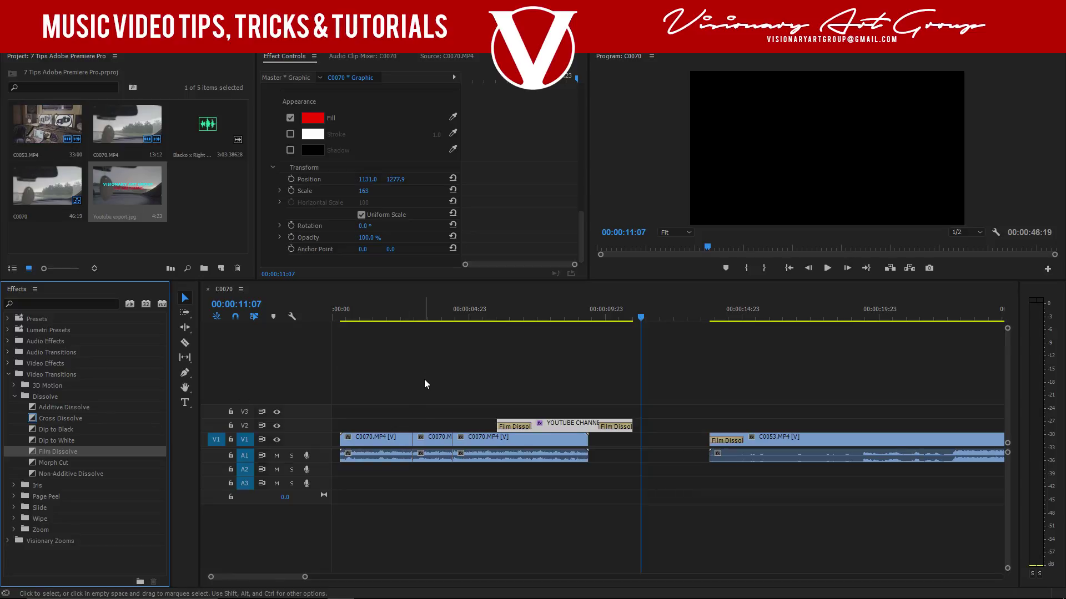
Move the long C0070 clip left over the short clip, with the playhead at 00:00:02:10.
{"action": "left_click", "coordinate": [414, 308]}
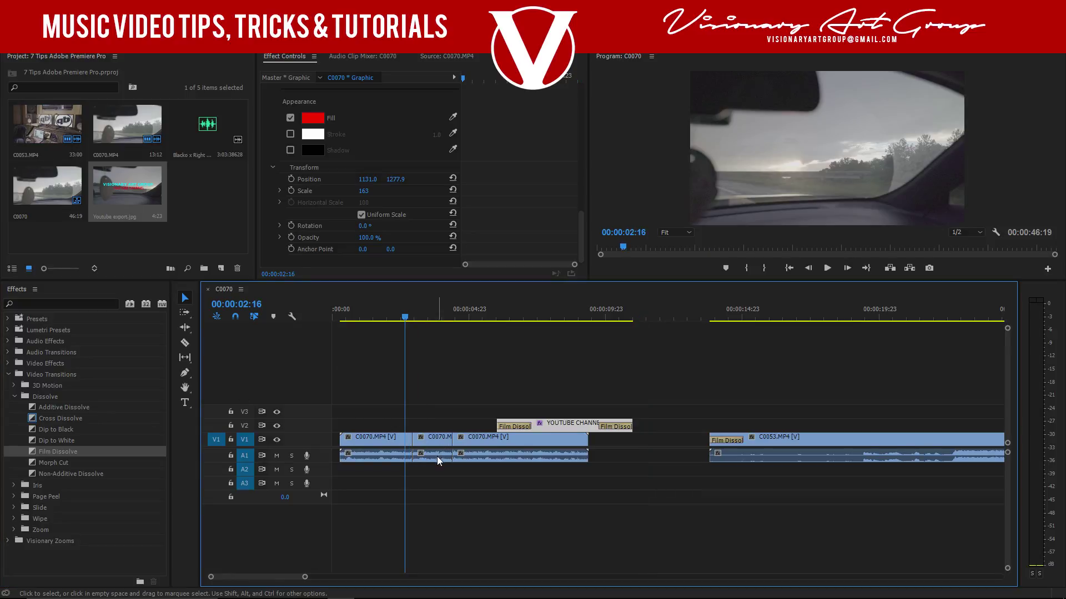
{"action": "left_click", "coordinate": [431, 441]}
{"action": "left_click_drag", "start_coordinate": [466, 440], "coordinate": [426, 440]}
{"action": "mouse_move", "coordinate": [412, 317]}
{"action": "left_mouse_down"}
{"action": "mouse_move", "coordinate": [424, 318]}
{"action": "mouse_move", "coordinate": [399, 319]}
{"action": "left_mouse_up"}
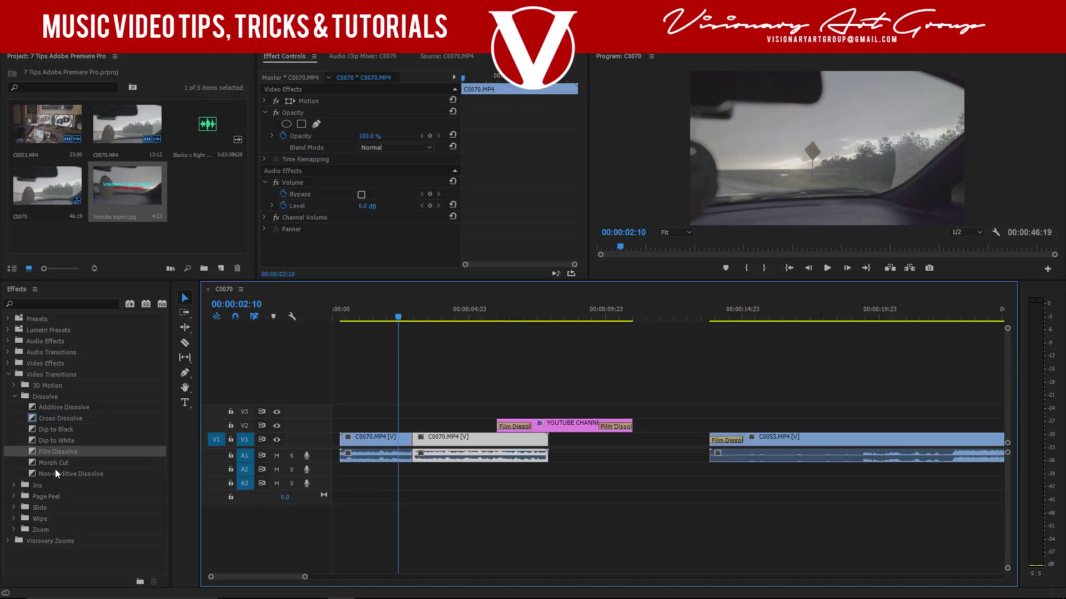
Drop a Film Dissolve on the V1 cut between the two C0070 clips and preview it.
{"action": "left_click_drag", "start_coordinate": [34, 452], "coordinate": [415, 447]}
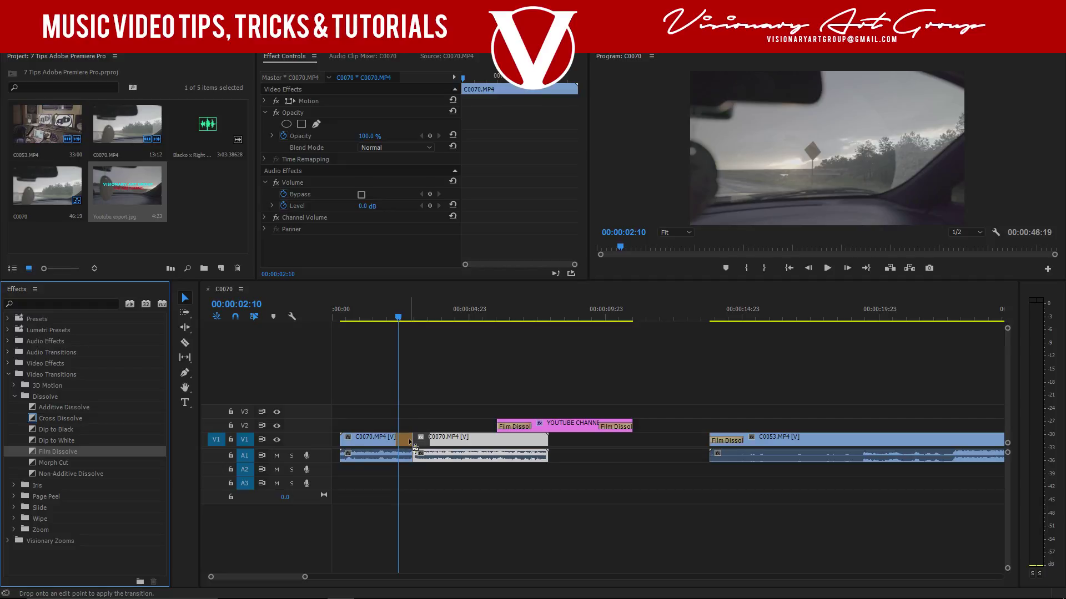
{"action": "mouse_move", "coordinate": [415, 447]}
{"action": "left_mouse_down"}
{"action": "mouse_move", "coordinate": [403, 431]}
{"action": "mouse_move", "coordinate": [417, 448]}
{"action": "left_mouse_up"}
{"action": "mouse_move", "coordinate": [408, 441]}
{"action": "left_mouse_down"}
{"action": "mouse_move", "coordinate": [407, 427]}
{"action": "mouse_move", "coordinate": [407, 439]}
{"action": "mouse_move", "coordinate": [433, 442]}
{"action": "mouse_move", "coordinate": [417, 441]}
{"action": "mouse_move", "coordinate": [425, 428]}
{"action": "mouse_move", "coordinate": [413, 423]}
{"action": "mouse_move", "coordinate": [417, 445]}
{"action": "left_mouse_up"}
{"action": "left_click_drag", "start_coordinate": [417, 445], "coordinate": [417, 444]}
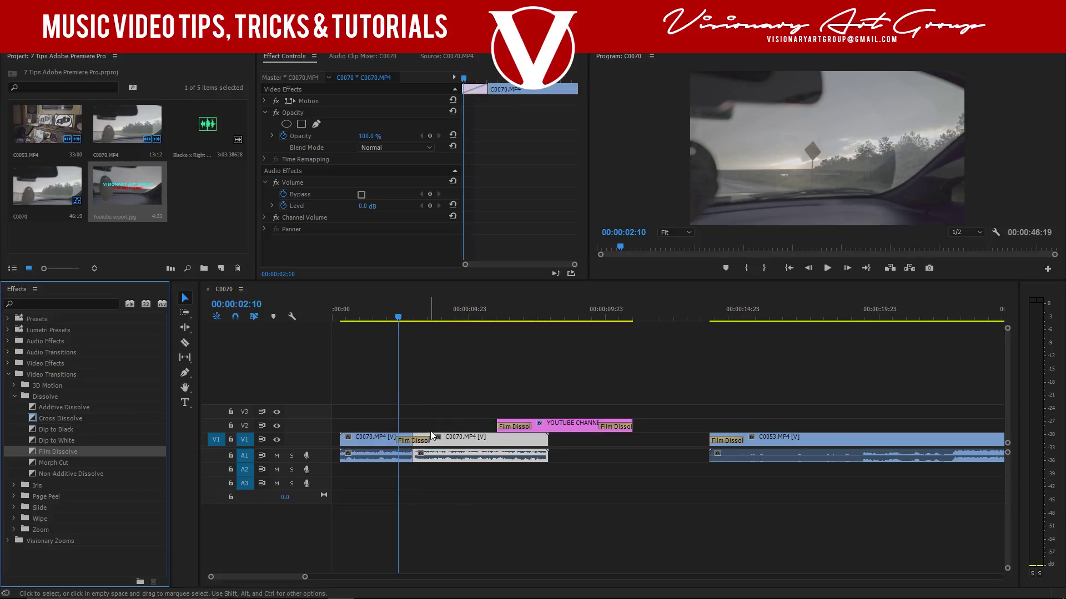
{"action": "key", "text": "space"}
{"action": "key", "text": "space"}
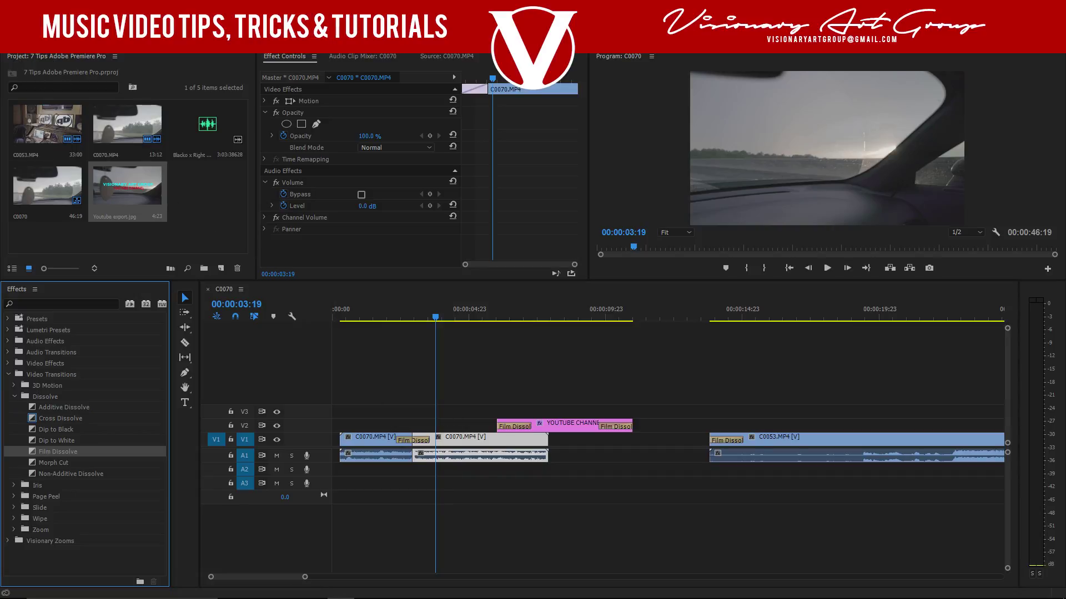
Open File > Export > Media and name the output file Youtube Export.mp4.
{"action": "key", "text": "alt+f"}
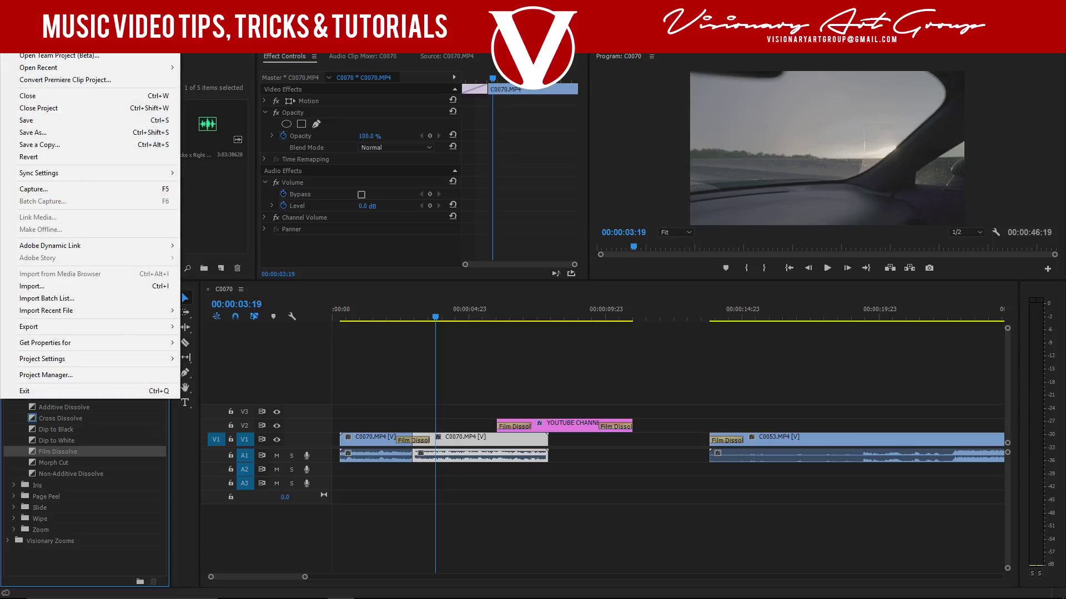
{"action": "mouse_move", "coordinate": [51, 331]}
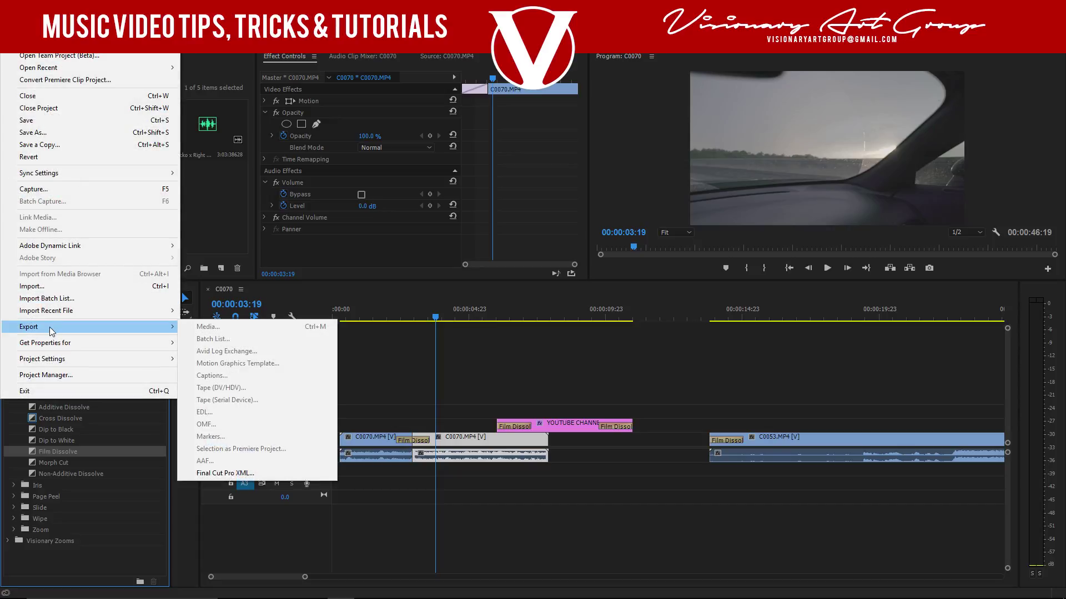
{"action": "left_click", "coordinate": [410, 304]}
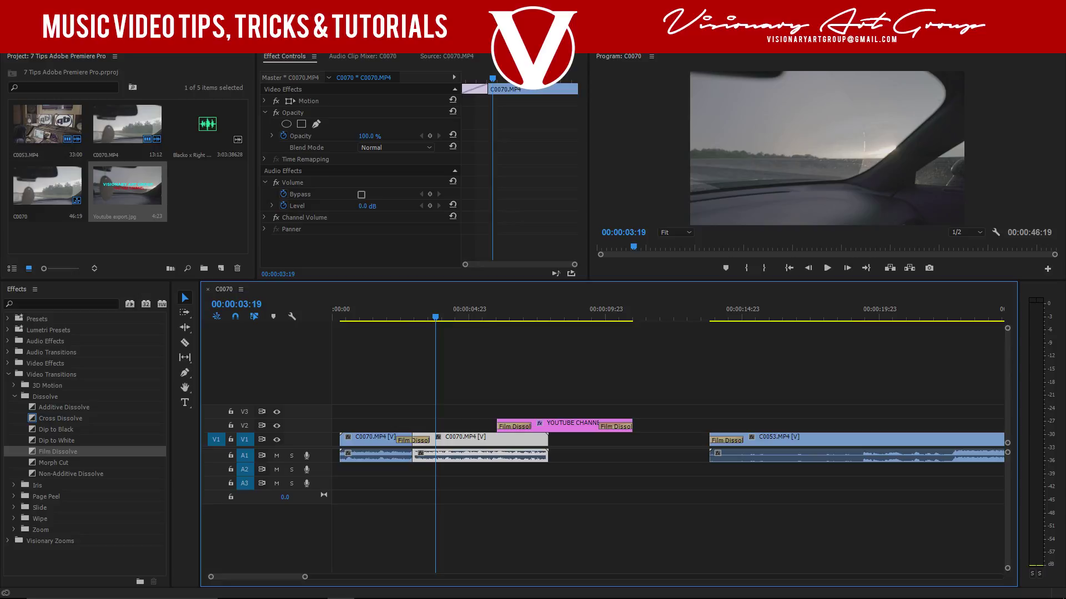
{"action": "key", "text": "alt+f"}
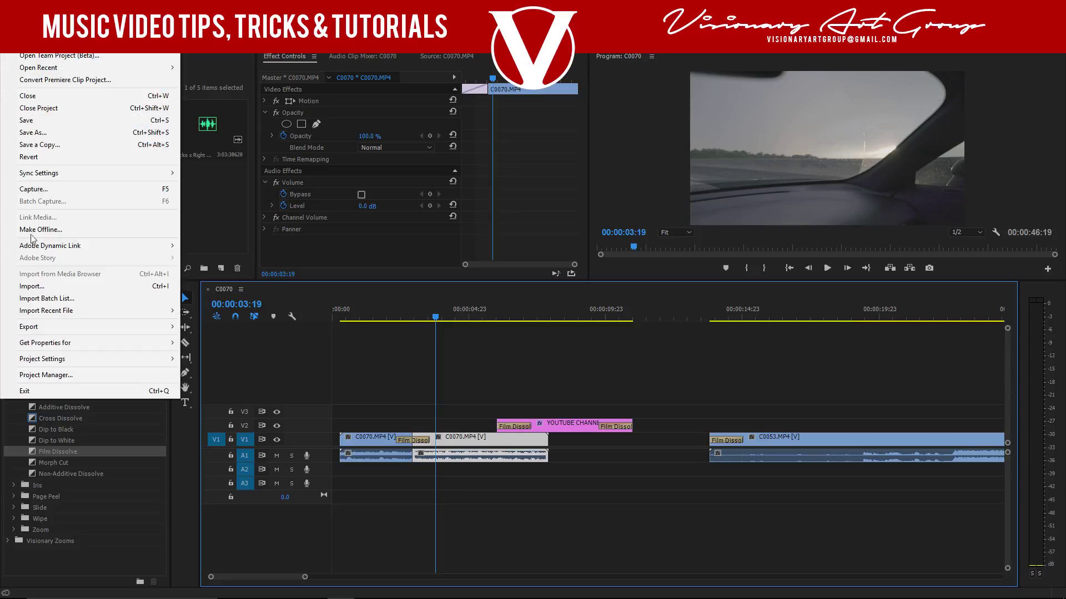
{"action": "mouse_move", "coordinate": [68, 331]}
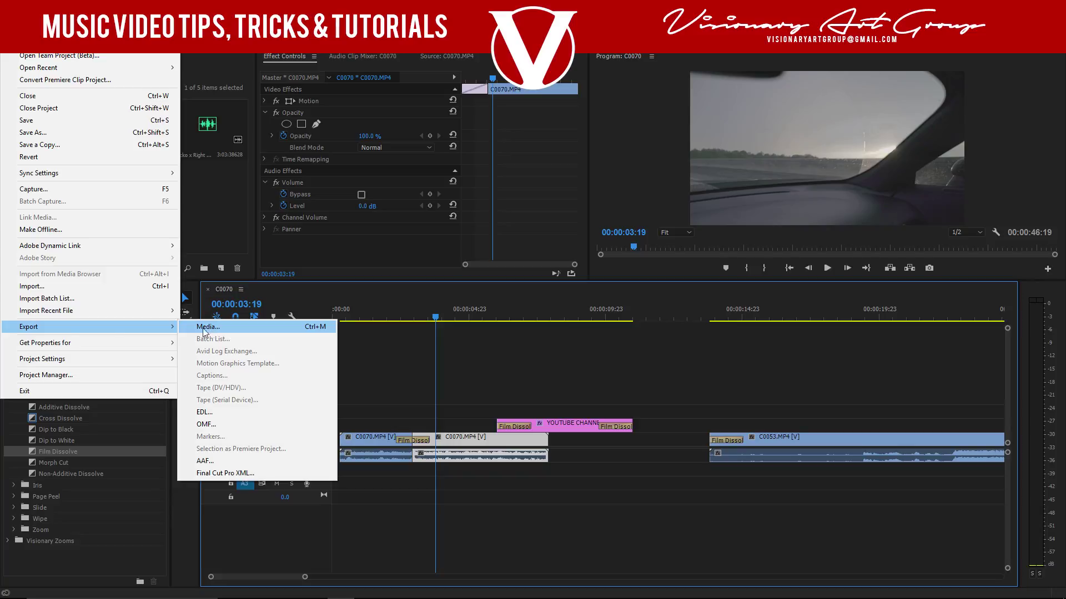
{"action": "left_click", "coordinate": [203, 328]}
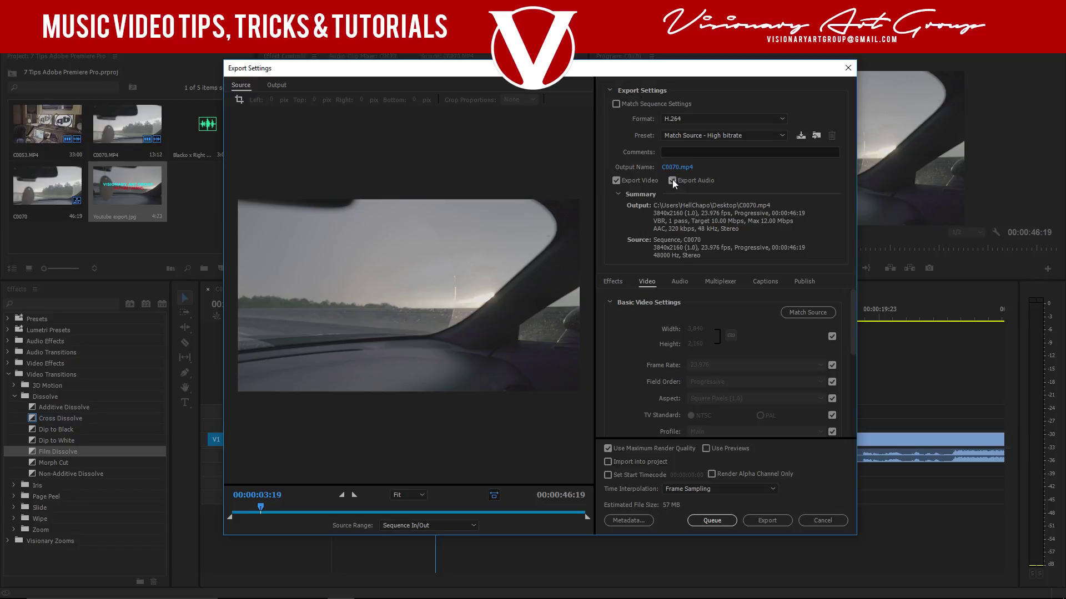
{"action": "left_click", "coordinate": [684, 167]}
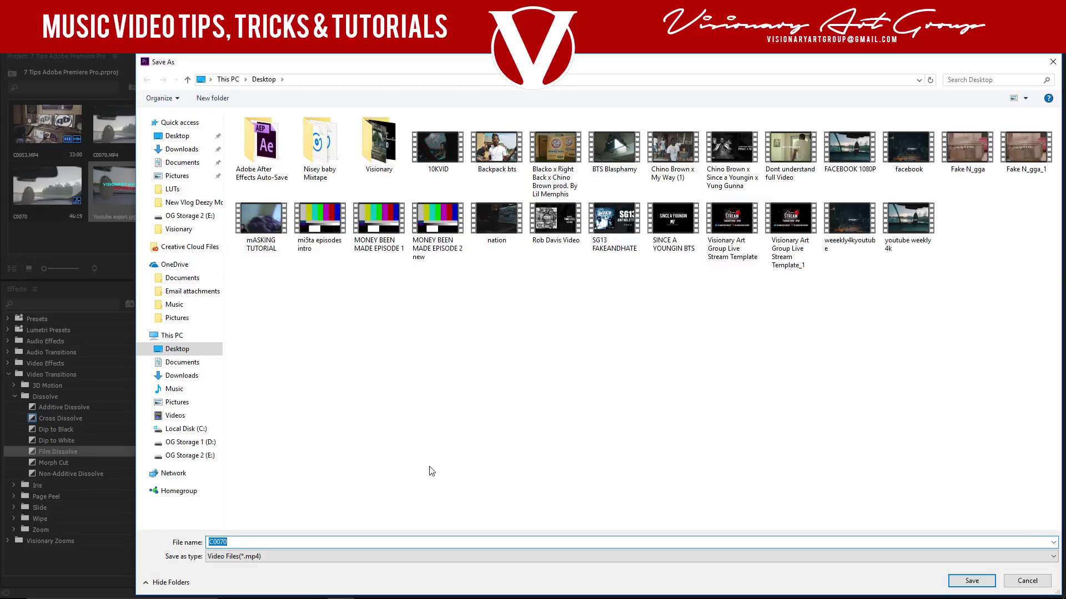
{"action": "type", "text": "Youtube Export"}
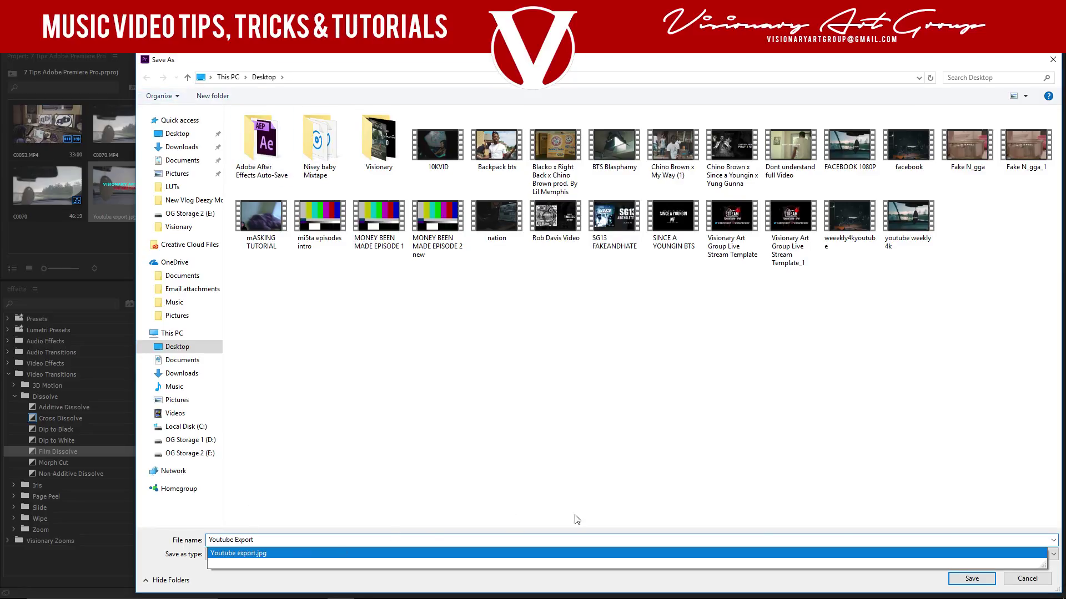
{"action": "left_click", "coordinate": [971, 578]}
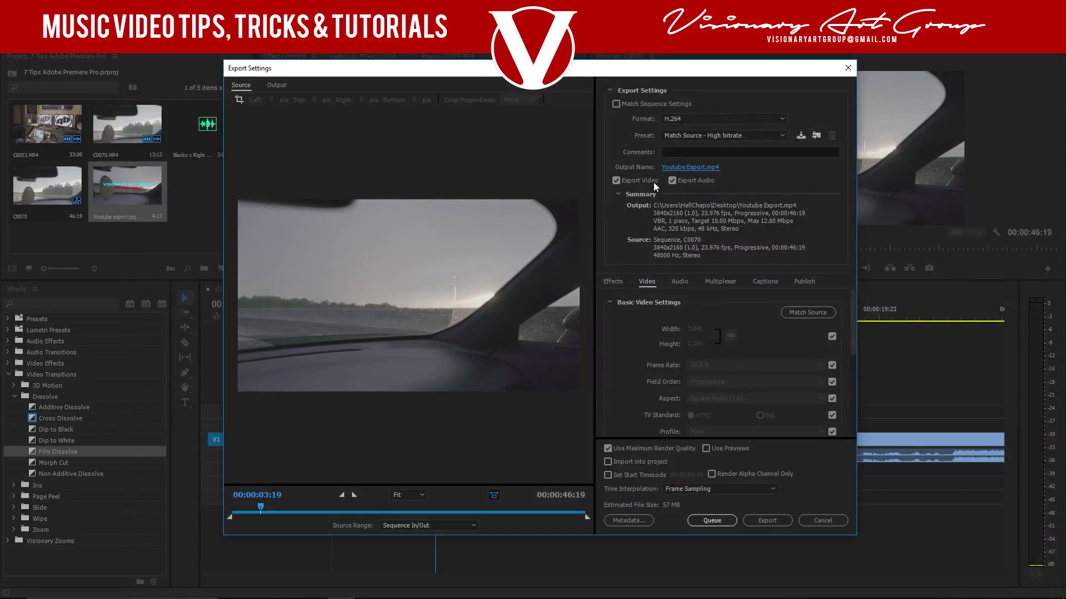
Select YouTube 2160p 4K from the H.264 export Preset list.
{"action": "left_click", "coordinate": [706, 135]}
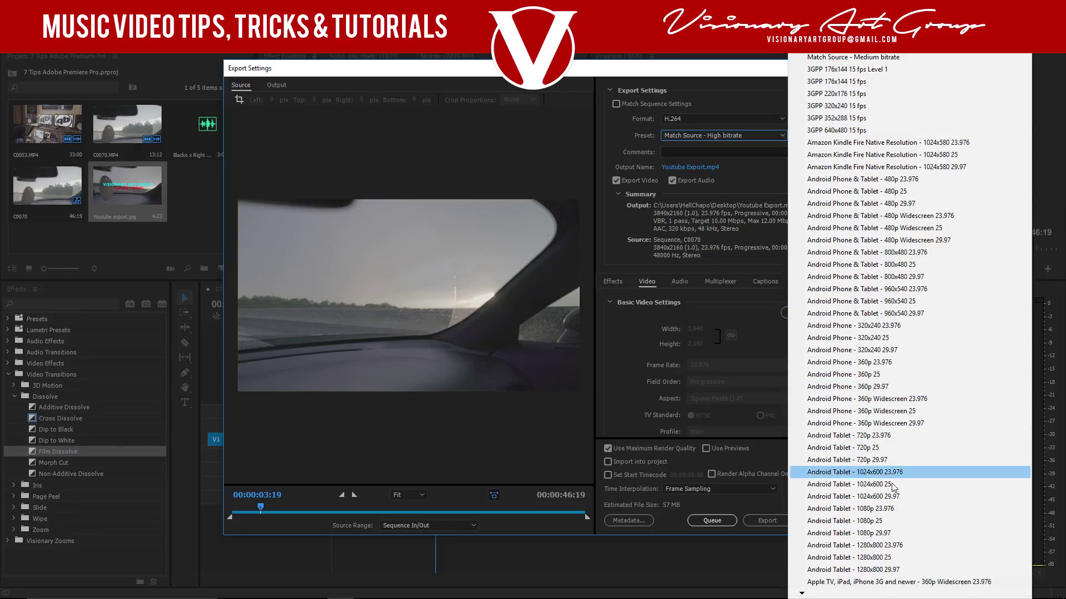
{"action": "mouse_move", "coordinate": [803, 595]}
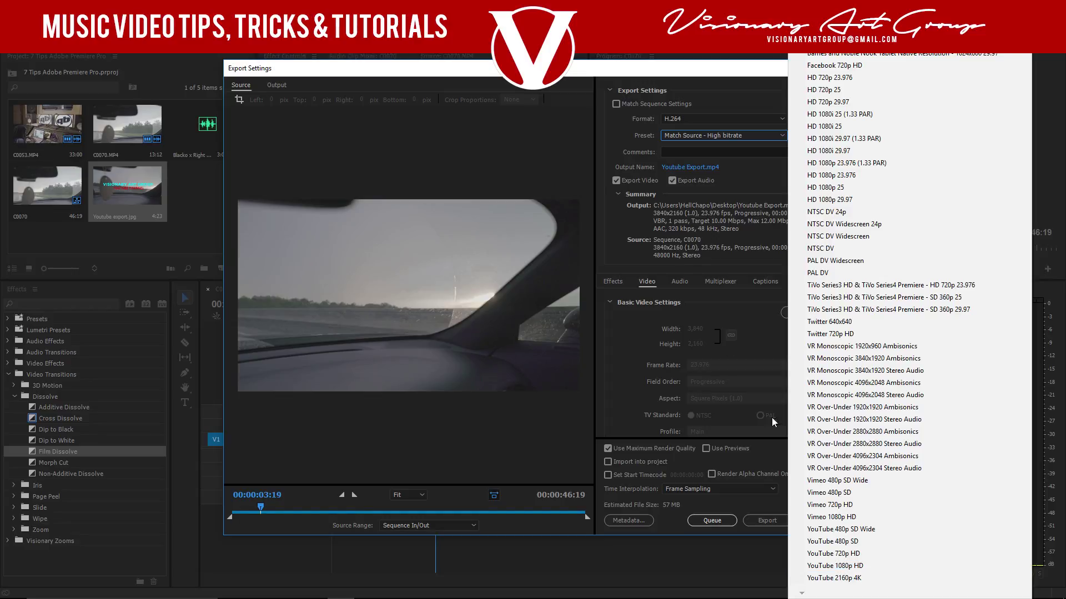
{"action": "left_click", "coordinate": [838, 578]}
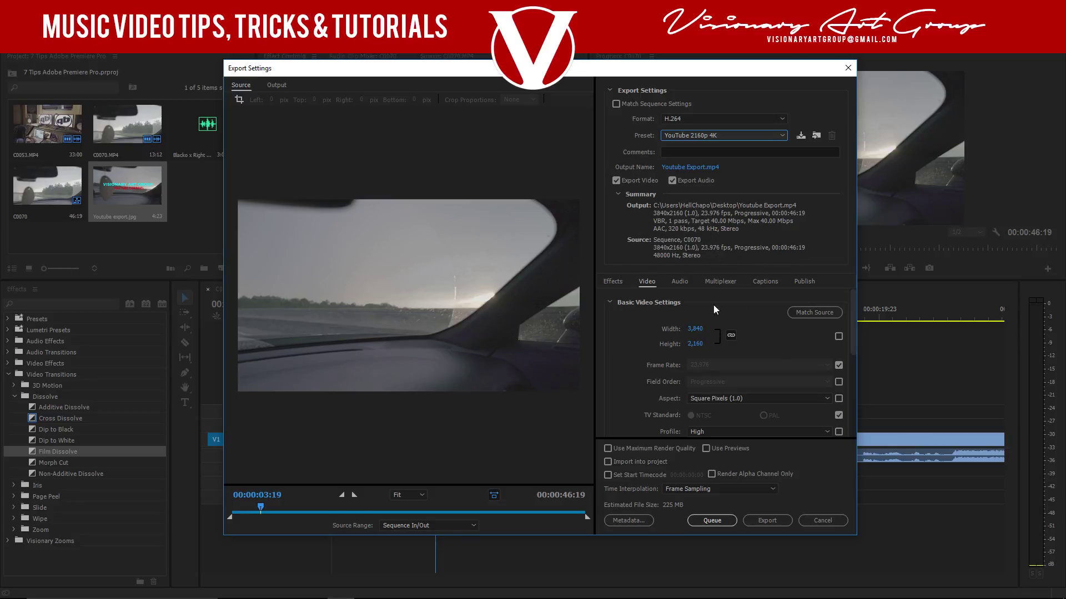
Enable Render at Maximum Depth and Use Maximum Render Quality in the Video export settings.
{"action": "left_click_drag", "start_coordinate": [852, 304], "coordinate": [854, 352]}
{"action": "scroll", "coordinate": [776, 350], "scroll_direction": "down", "scroll_amount": 1}
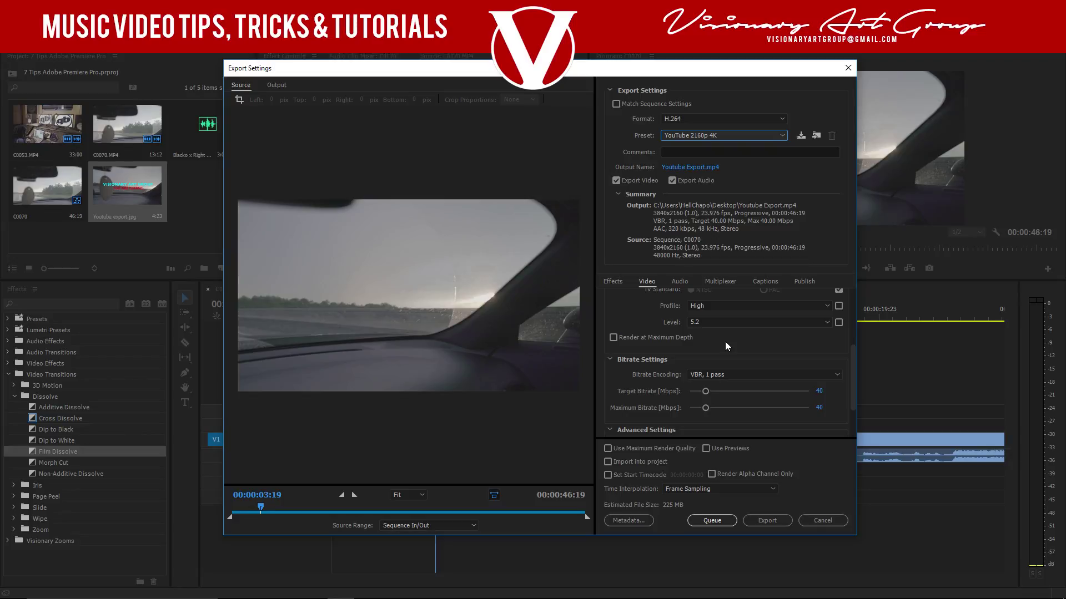
{"action": "left_click", "coordinate": [613, 338]}
{"action": "left_click_drag", "start_coordinate": [853, 358], "coordinate": [855, 391]}
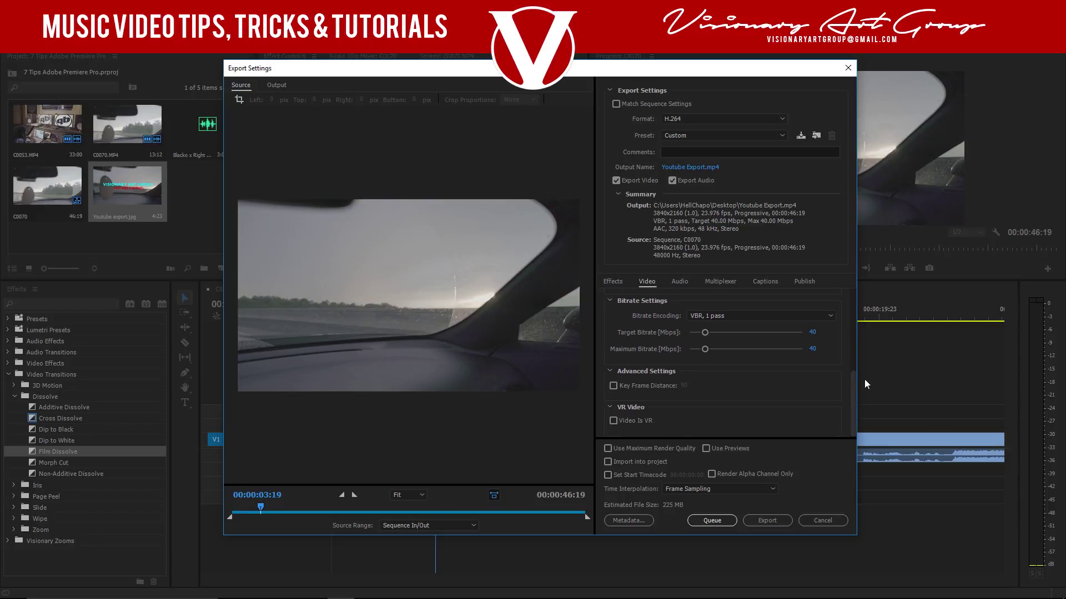
{"action": "left_click", "coordinate": [608, 448]}
{"action": "scroll", "coordinate": [854, 382], "scroll_direction": "up", "scroll_amount": 1}
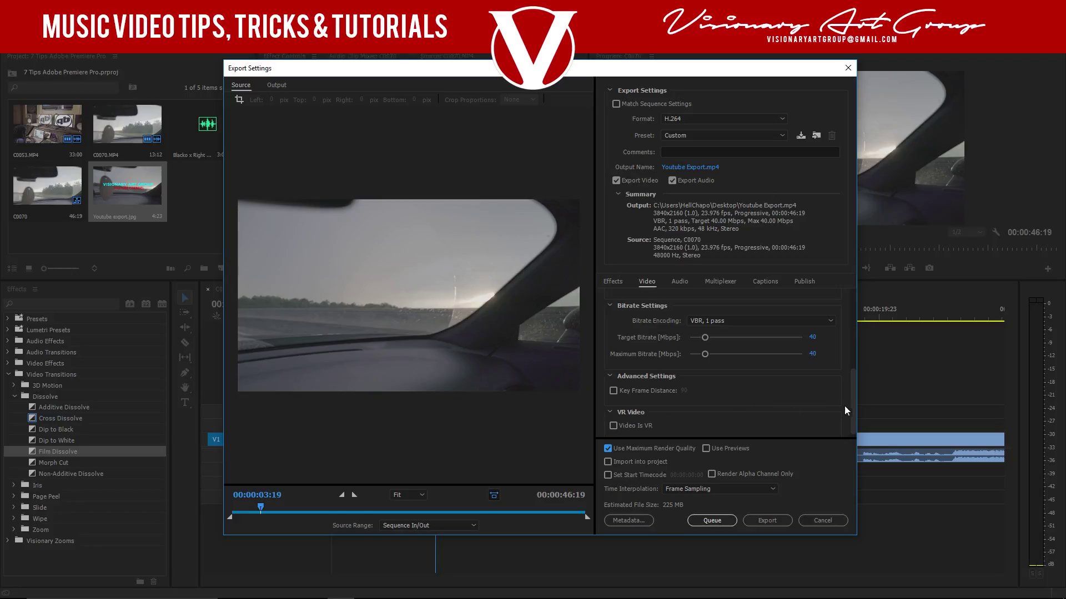
Export the sequence to Youtube Export.mp4 as 4K H.264 at 40 Mbps.
{"action": "left_click", "coordinate": [767, 521]}
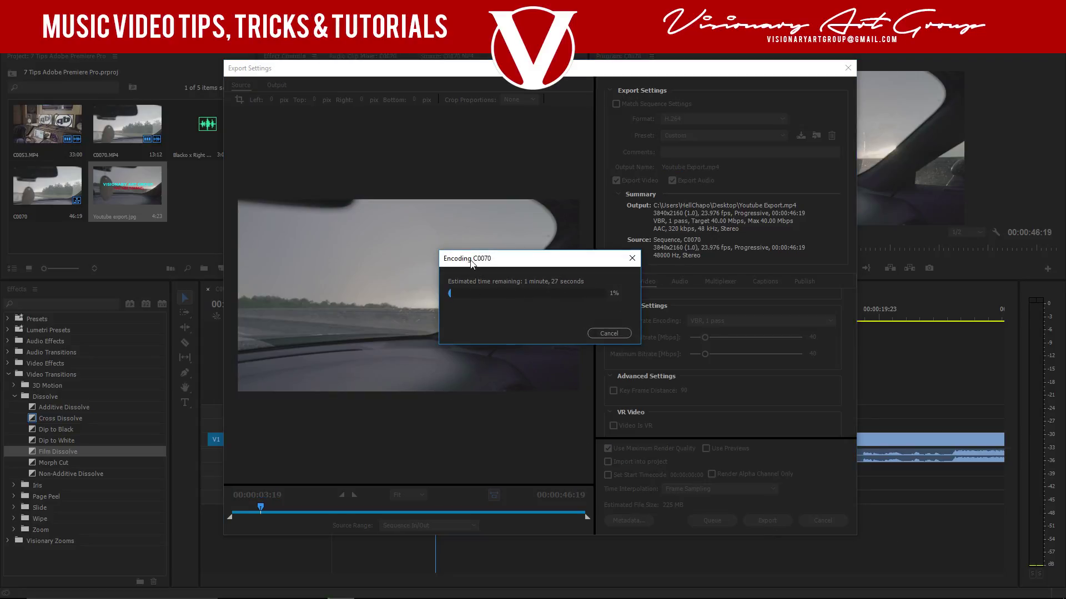